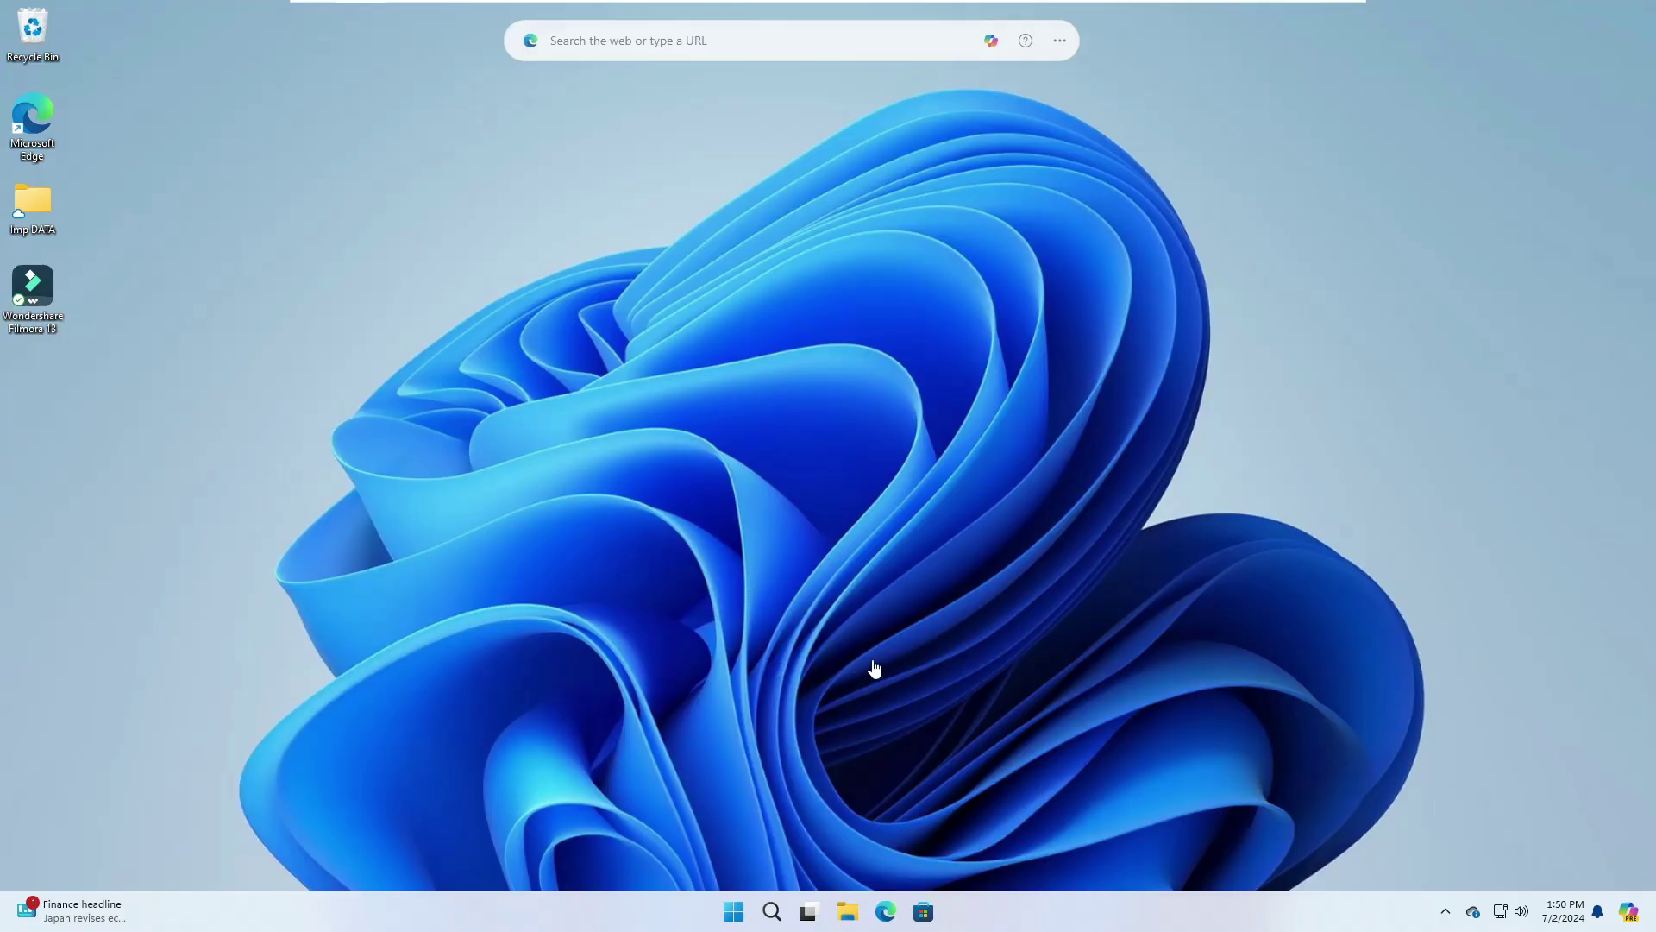
Open Settings from the Win+X quick menu and center its window on screen
right_click(733, 913)
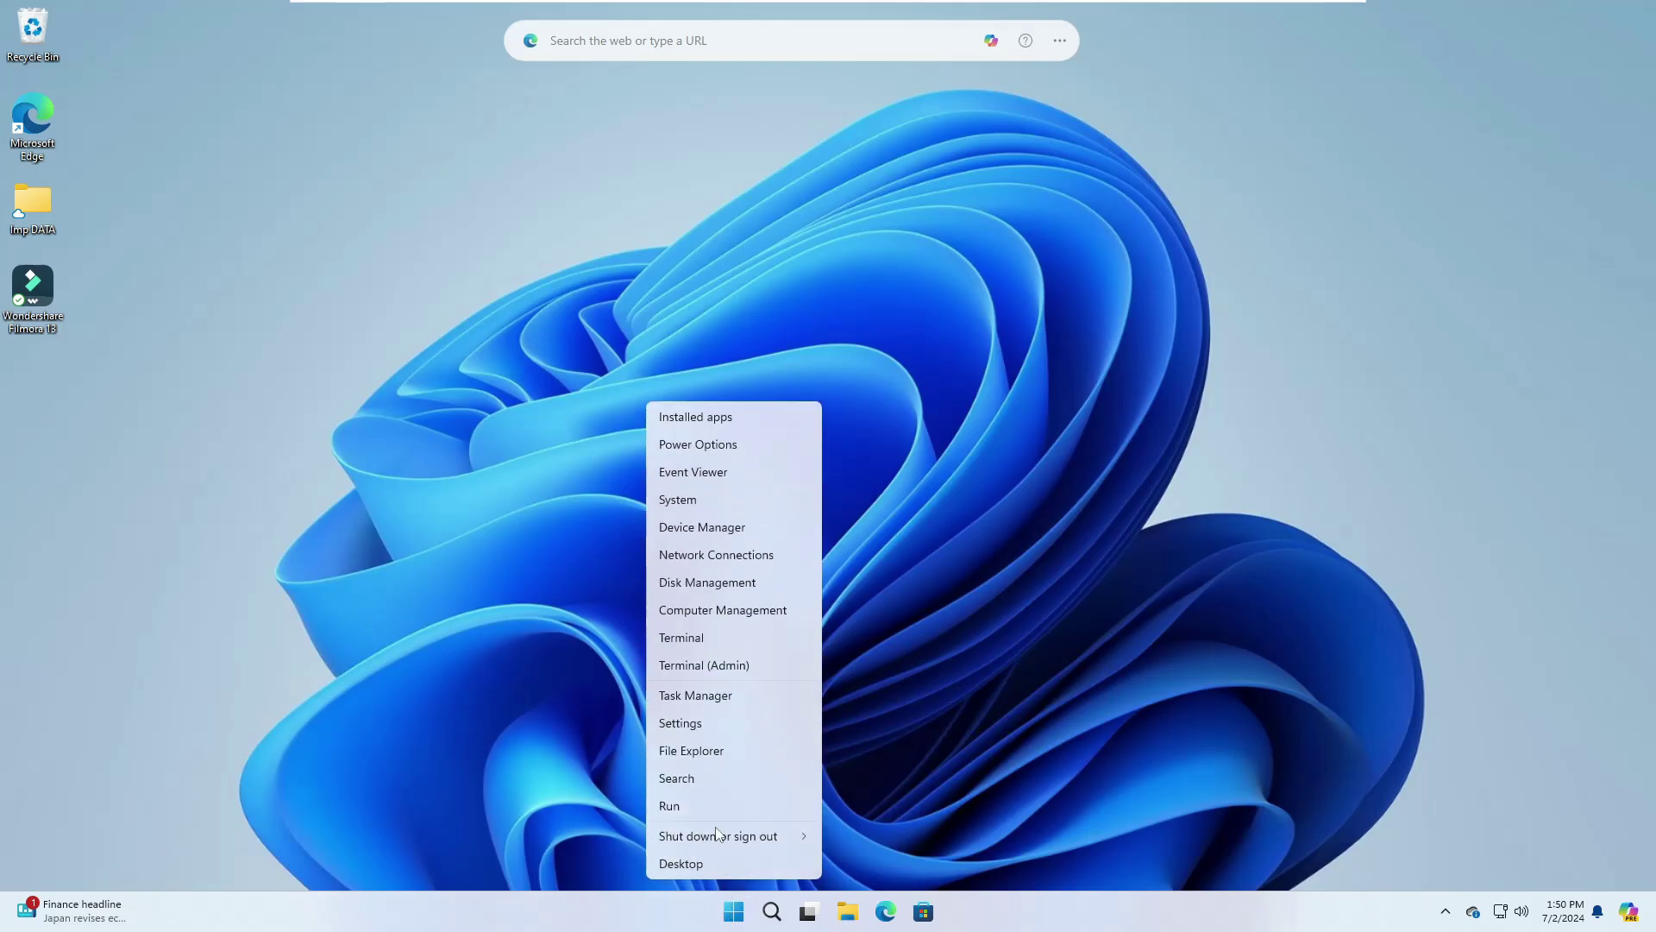
left_click(678, 723)
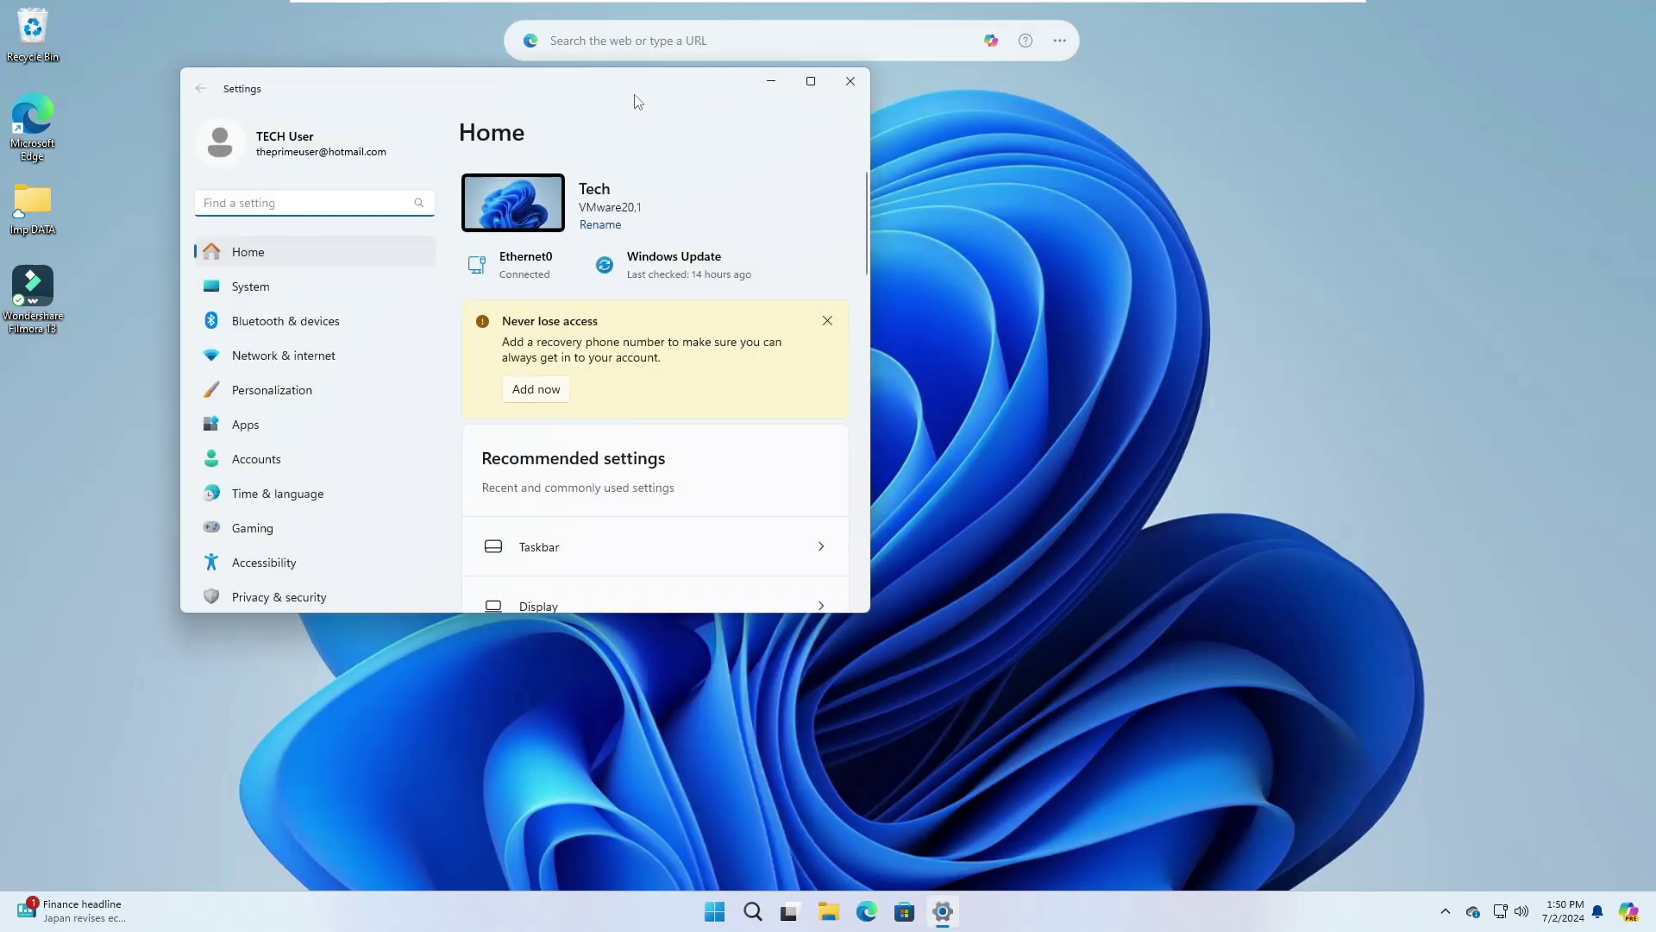
left_click_drag(635, 101, 1046, 185)
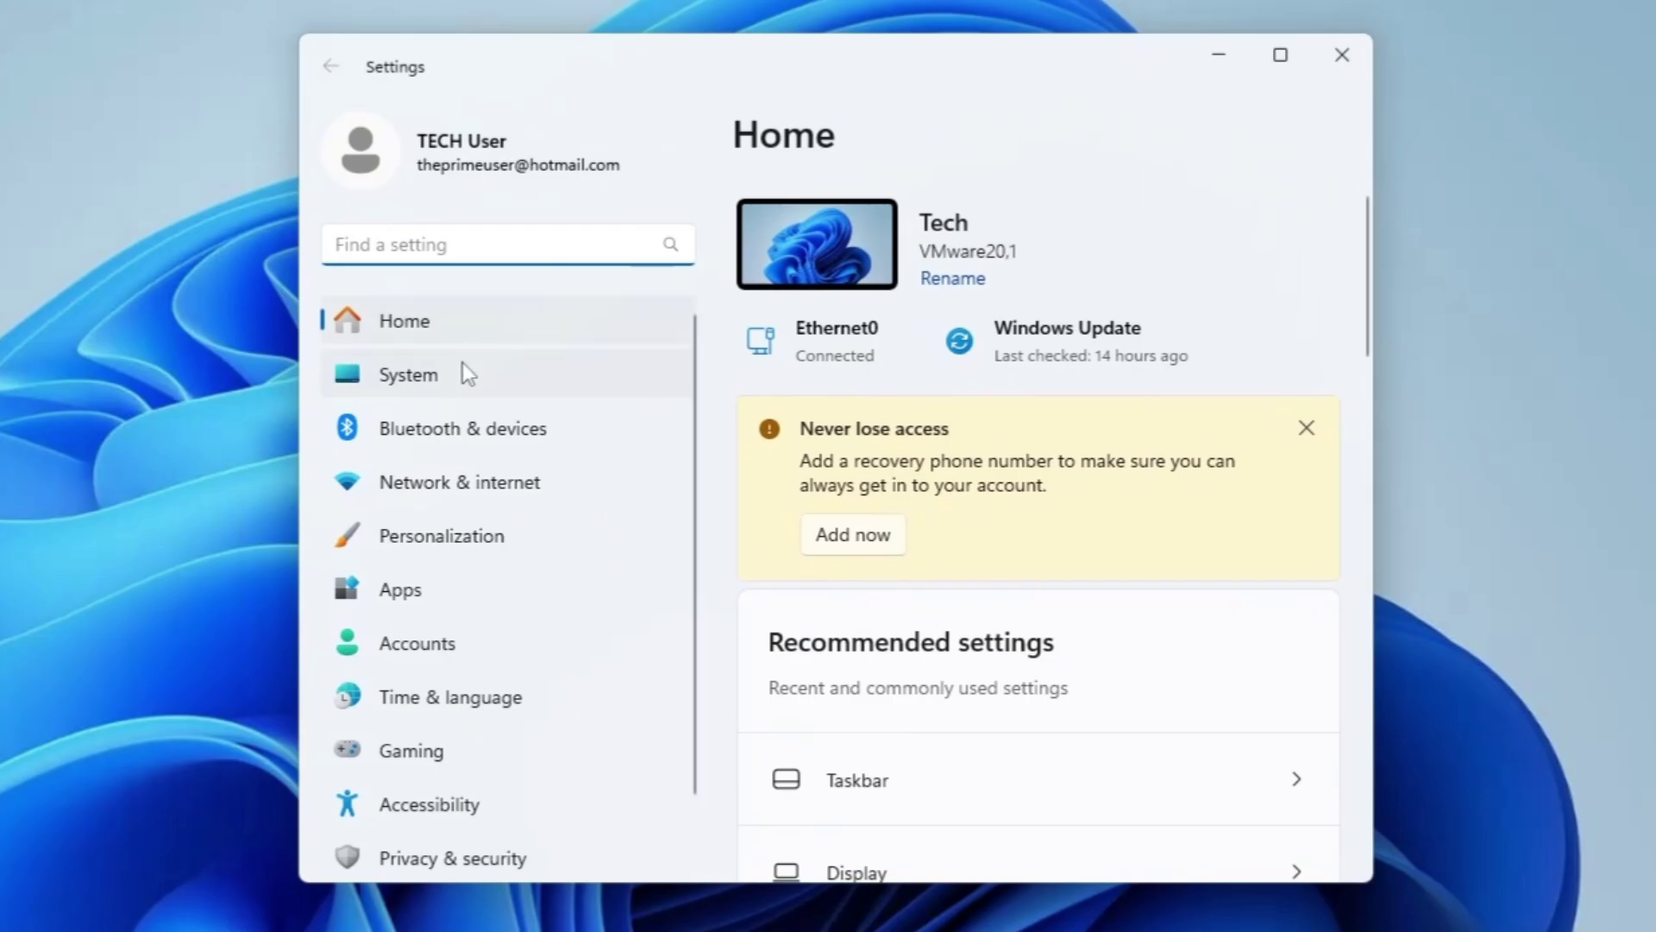
Go to Windows Update > Advanced options in Settings
scroll(461, 388, "down", 1)
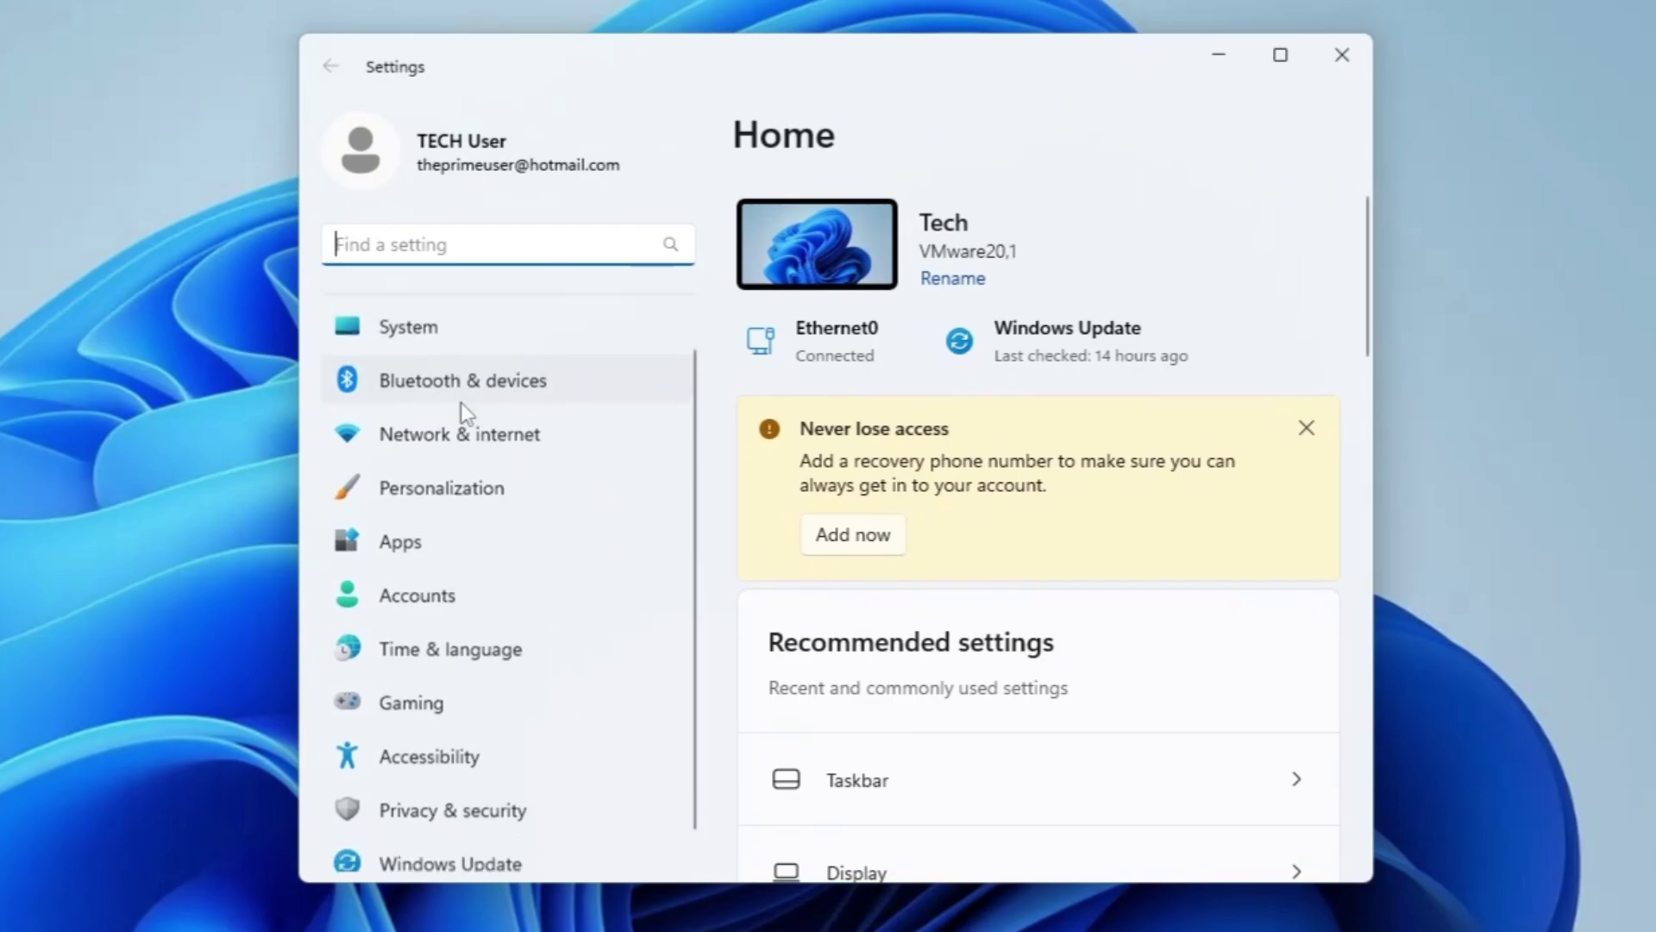
left_click(484, 863)
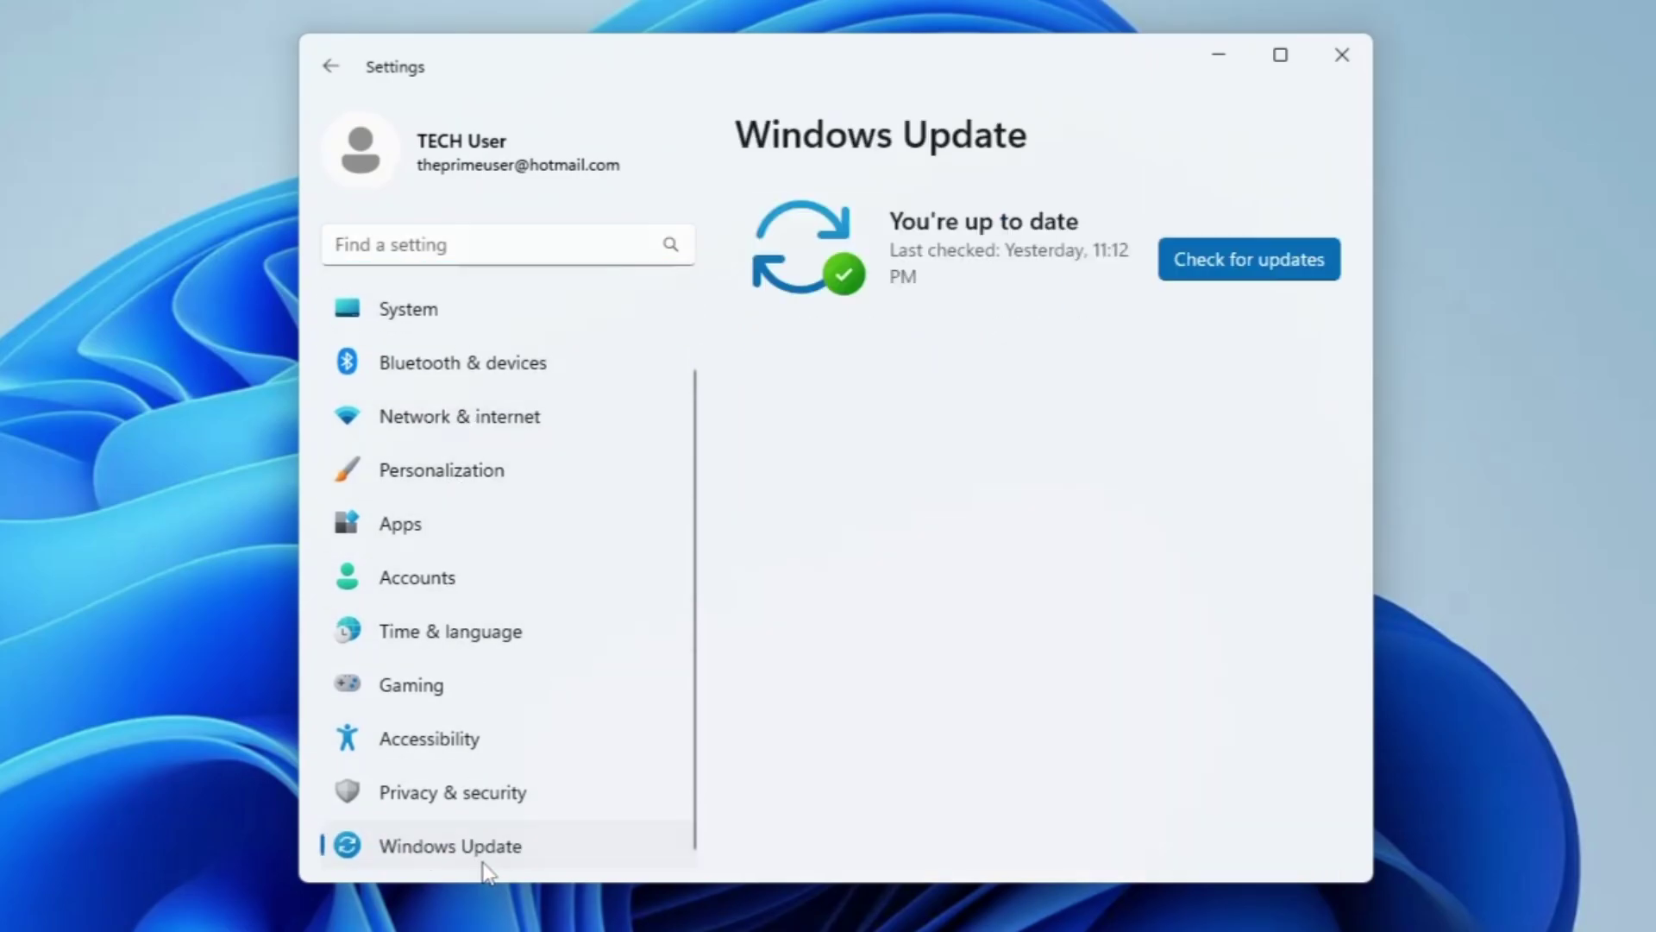
scroll(932, 555, "down", 3)
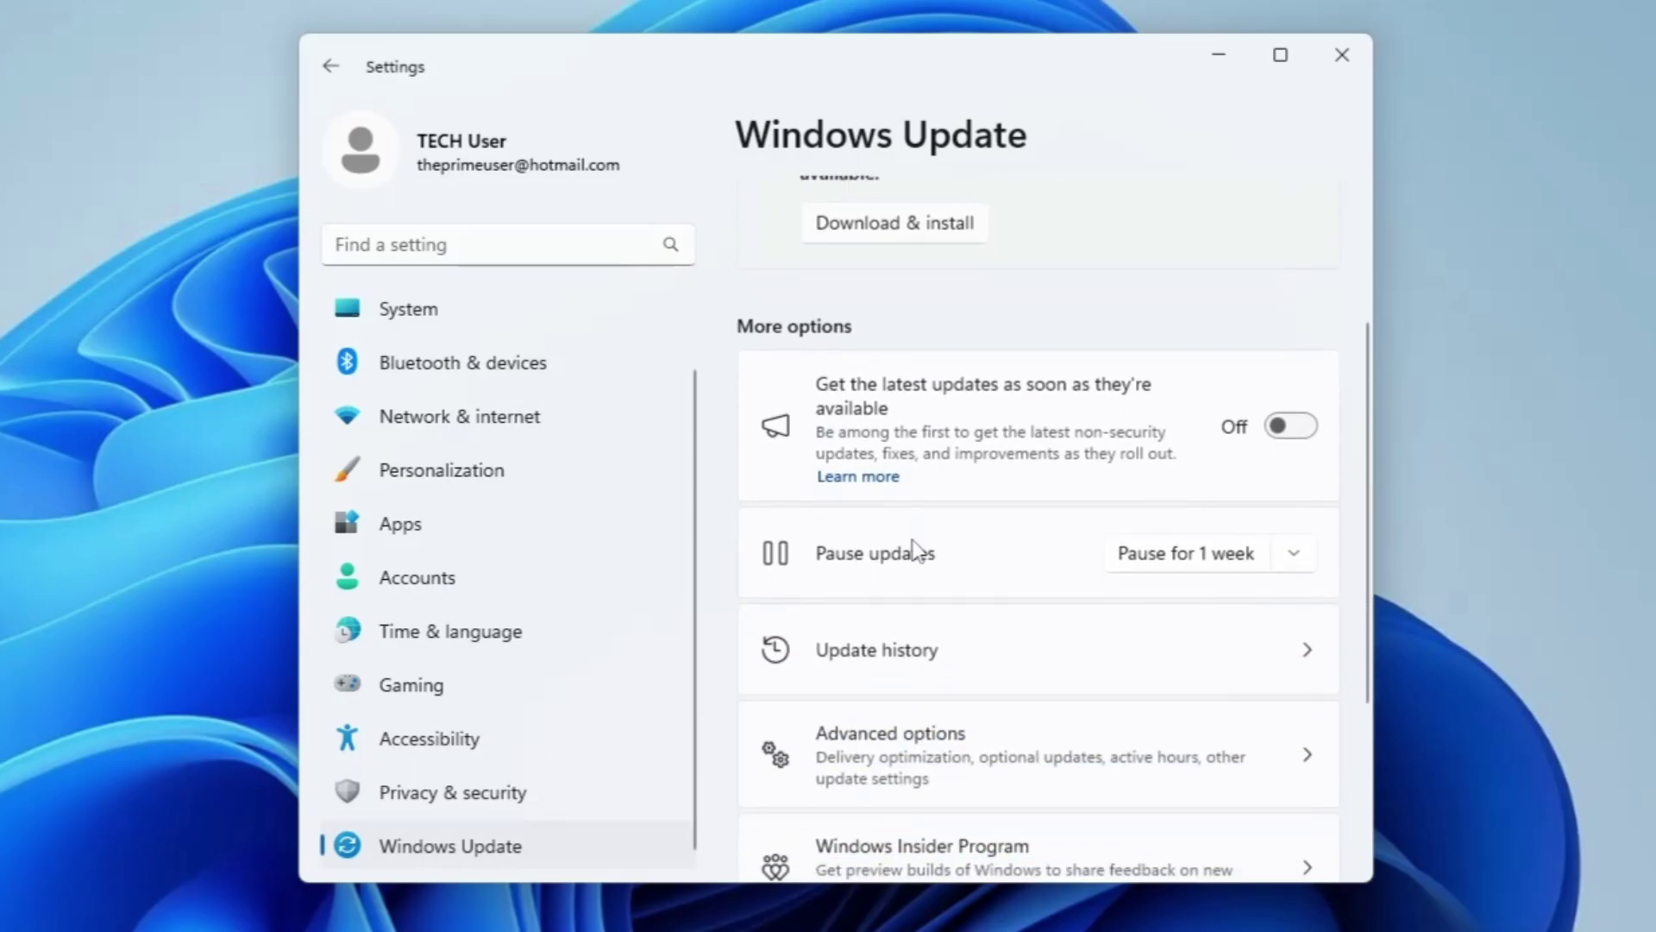
scroll(916, 550, "down", 2)
left_click_drag(935, 59, 808, 36)
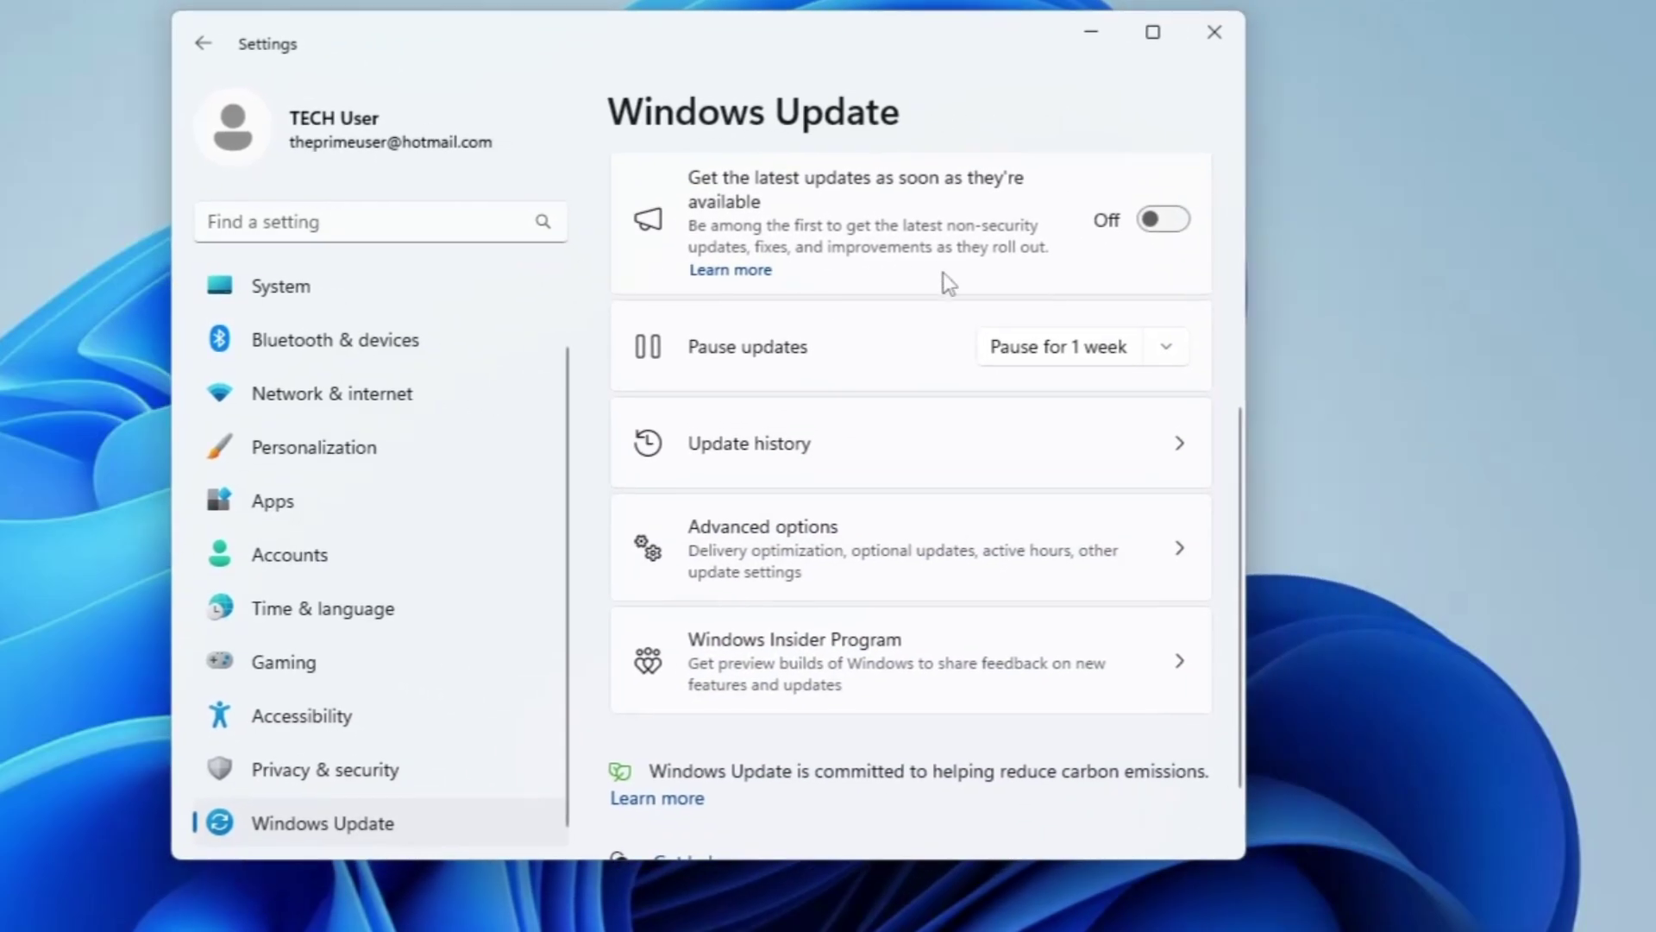
left_click(831, 566)
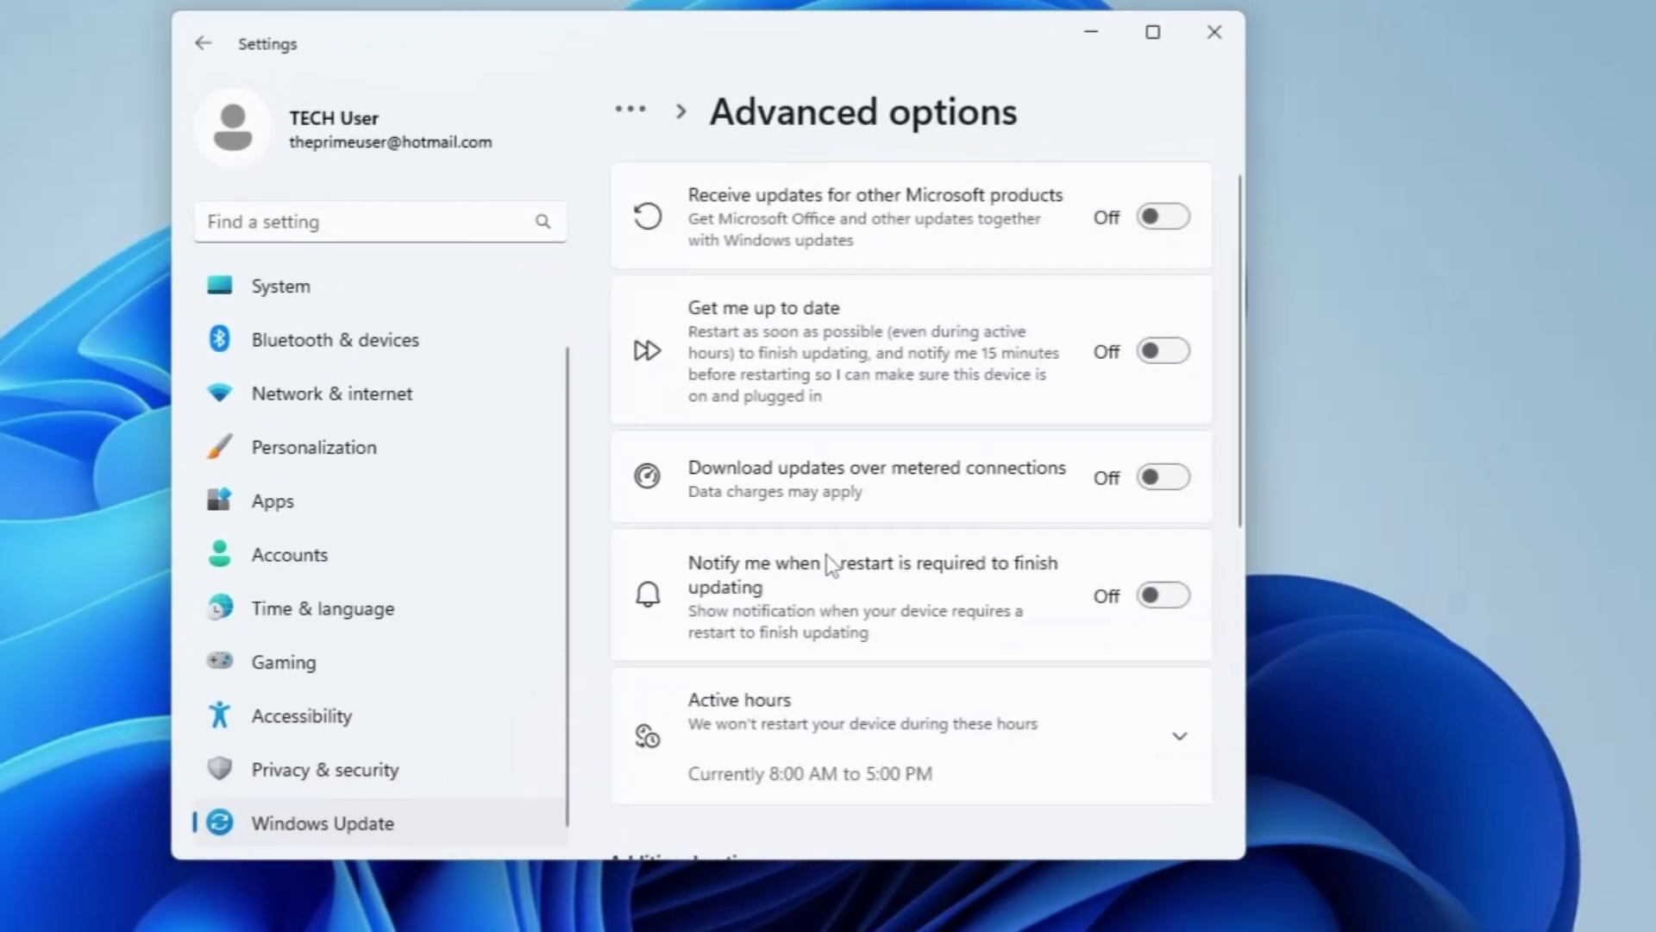
scroll(782, 503, "down", 5)
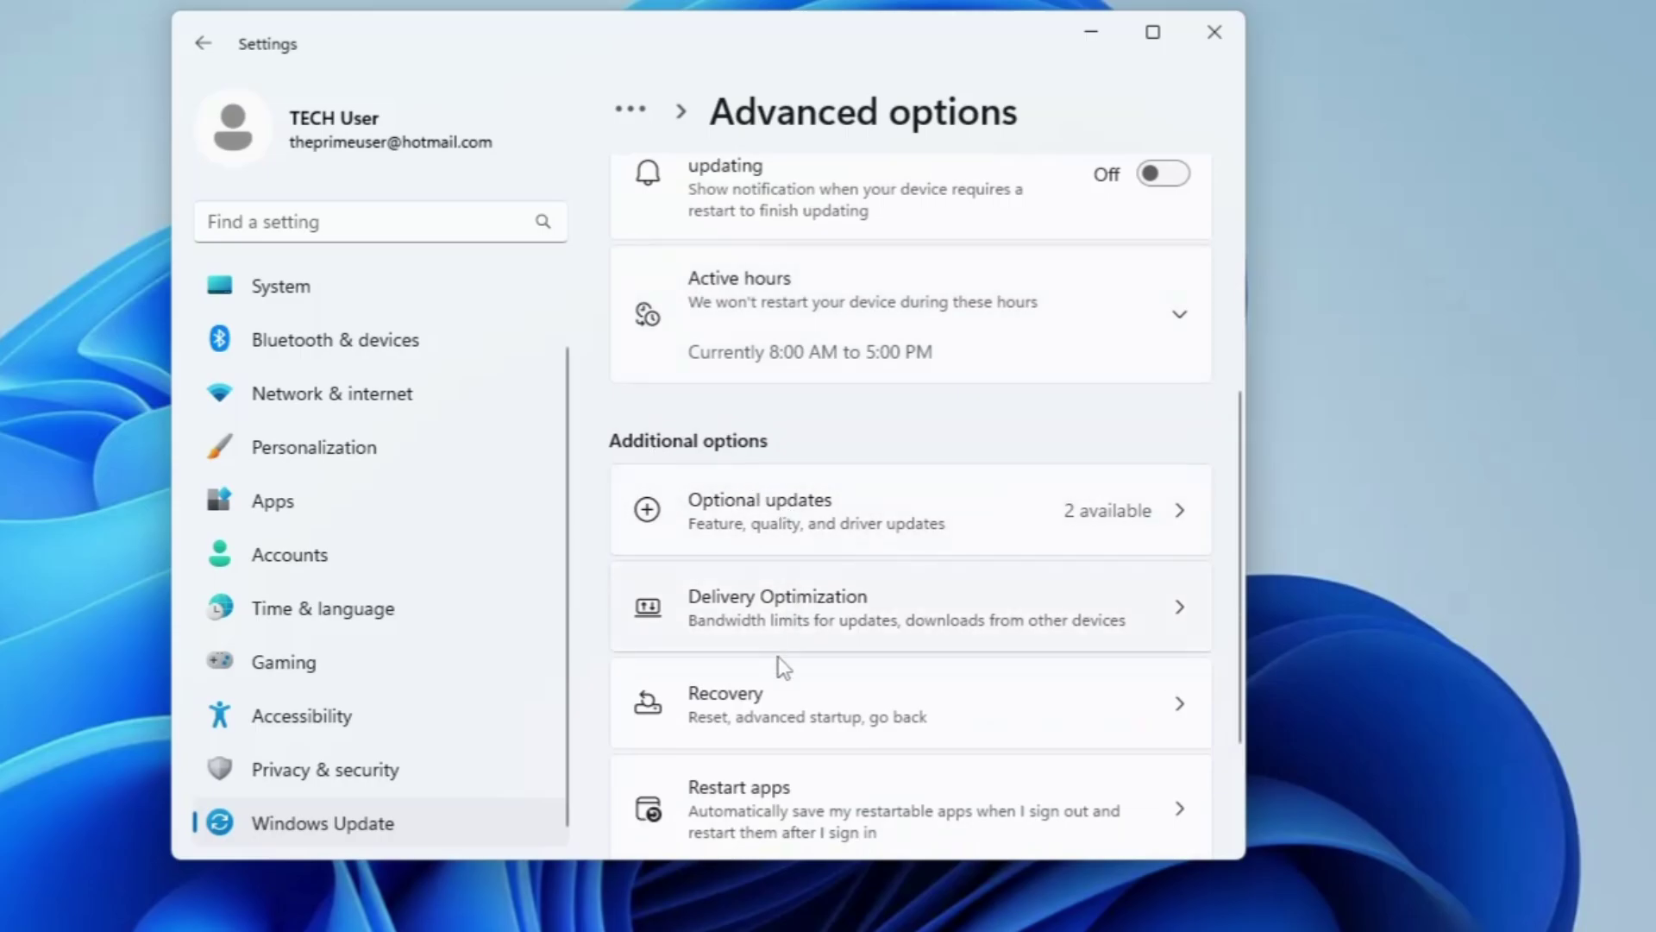
From the Recovery page, restart into Advanced startup and confirm Restart now
left_click(761, 714)
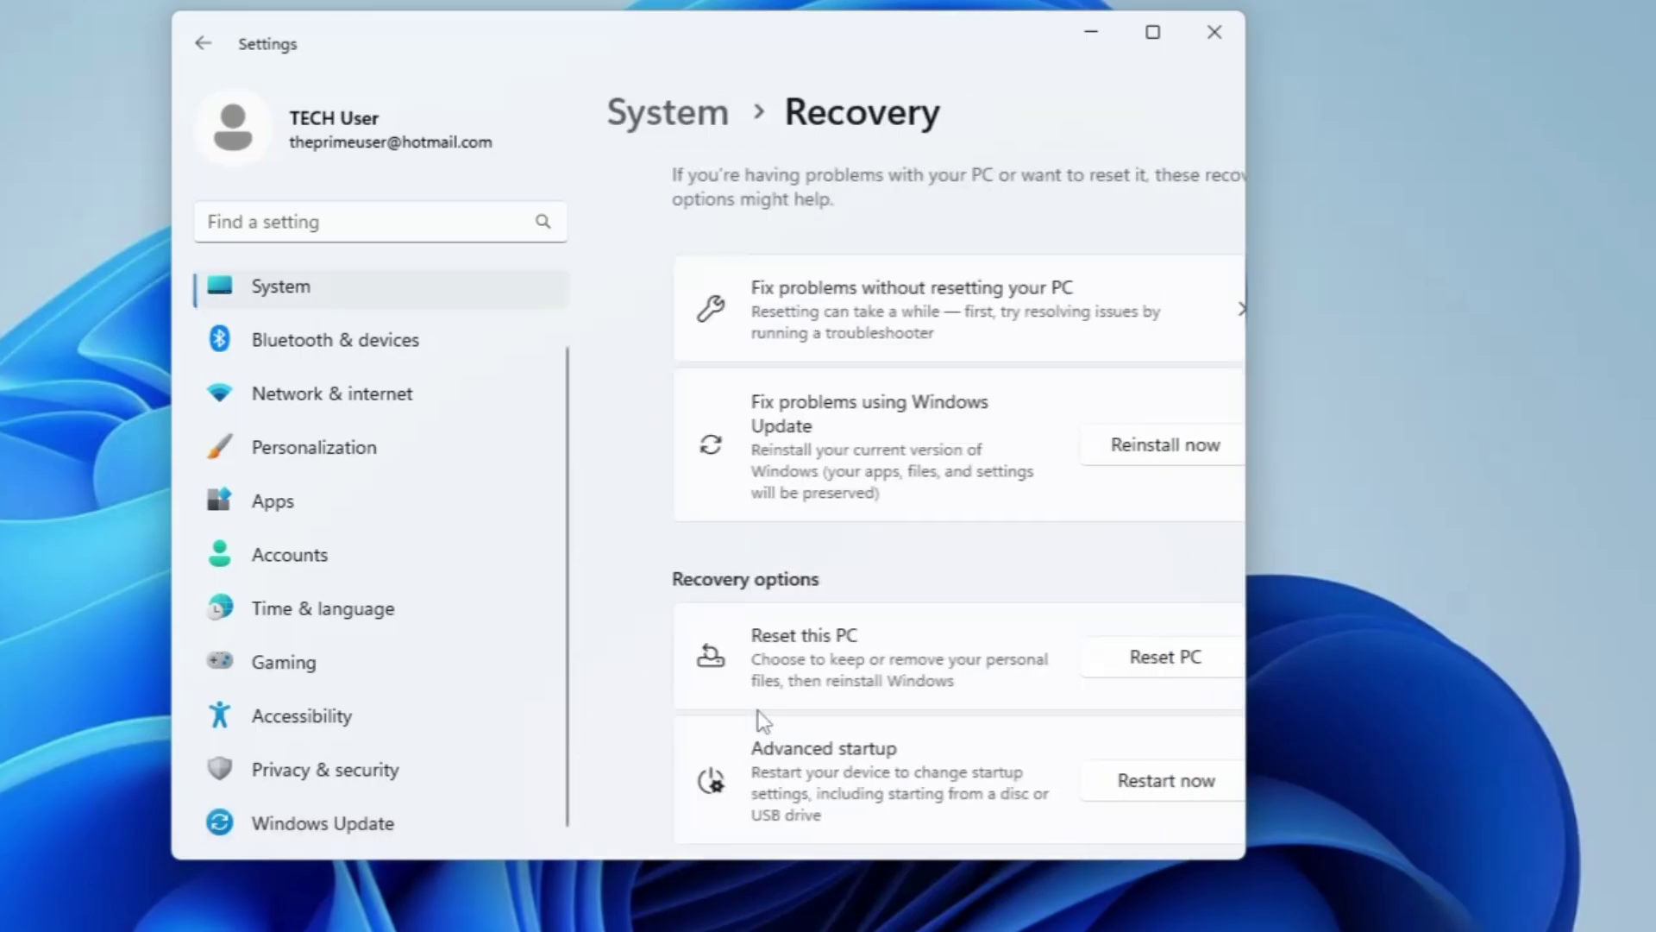
scroll(781, 485, "down", 4)
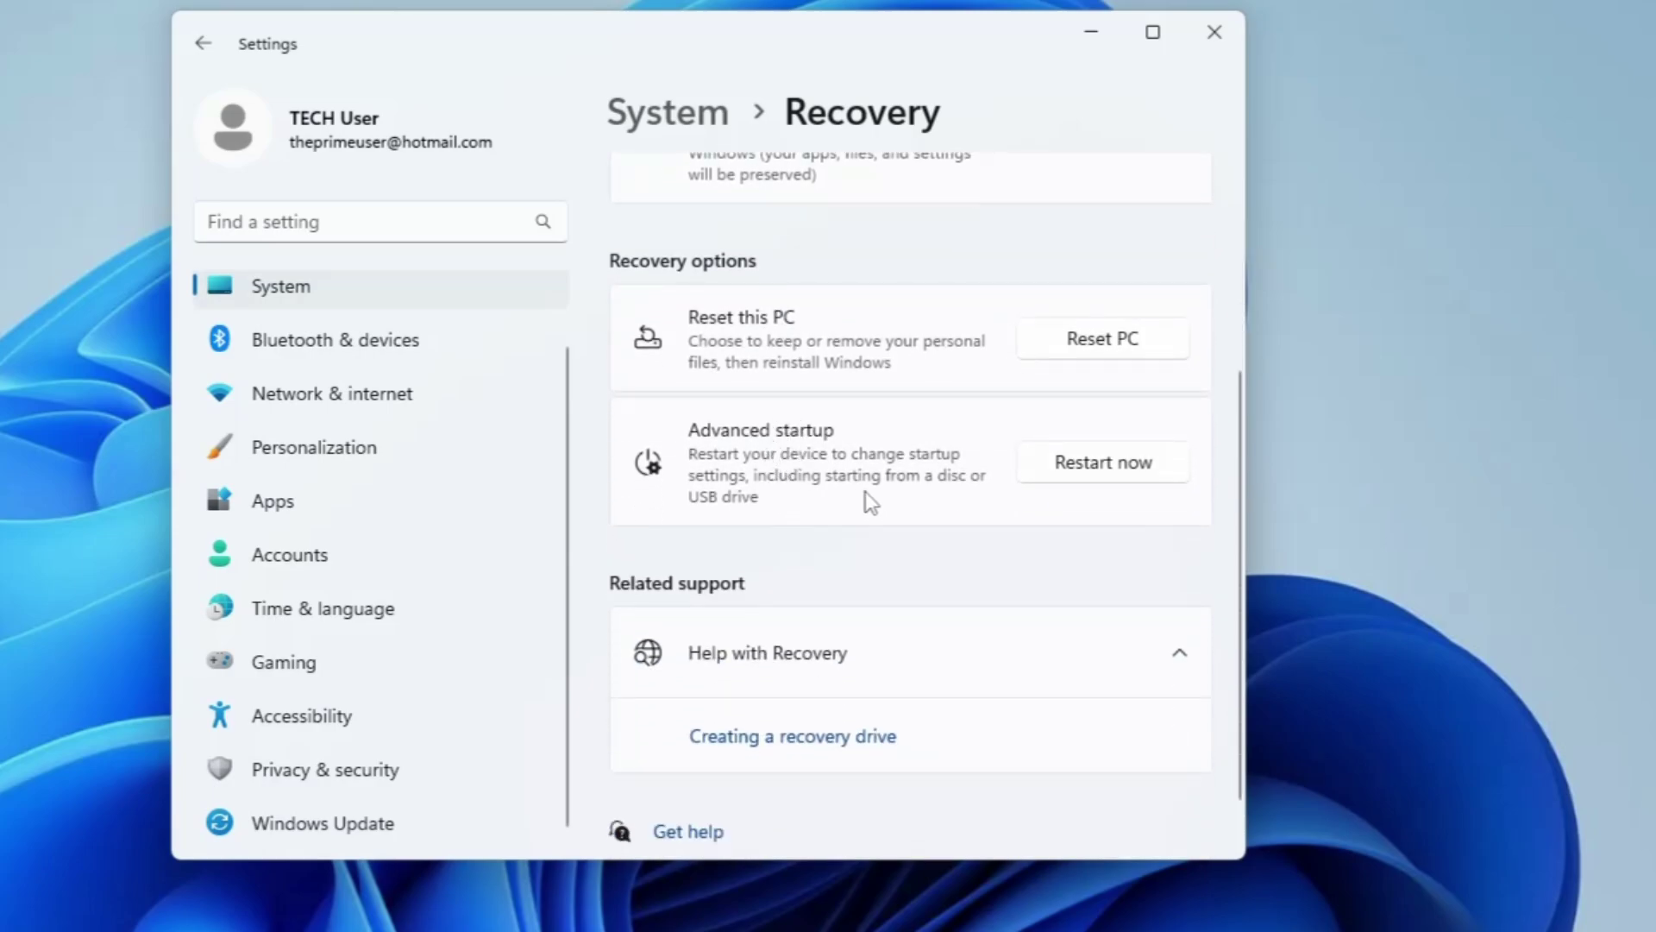
left_click(1097, 473)
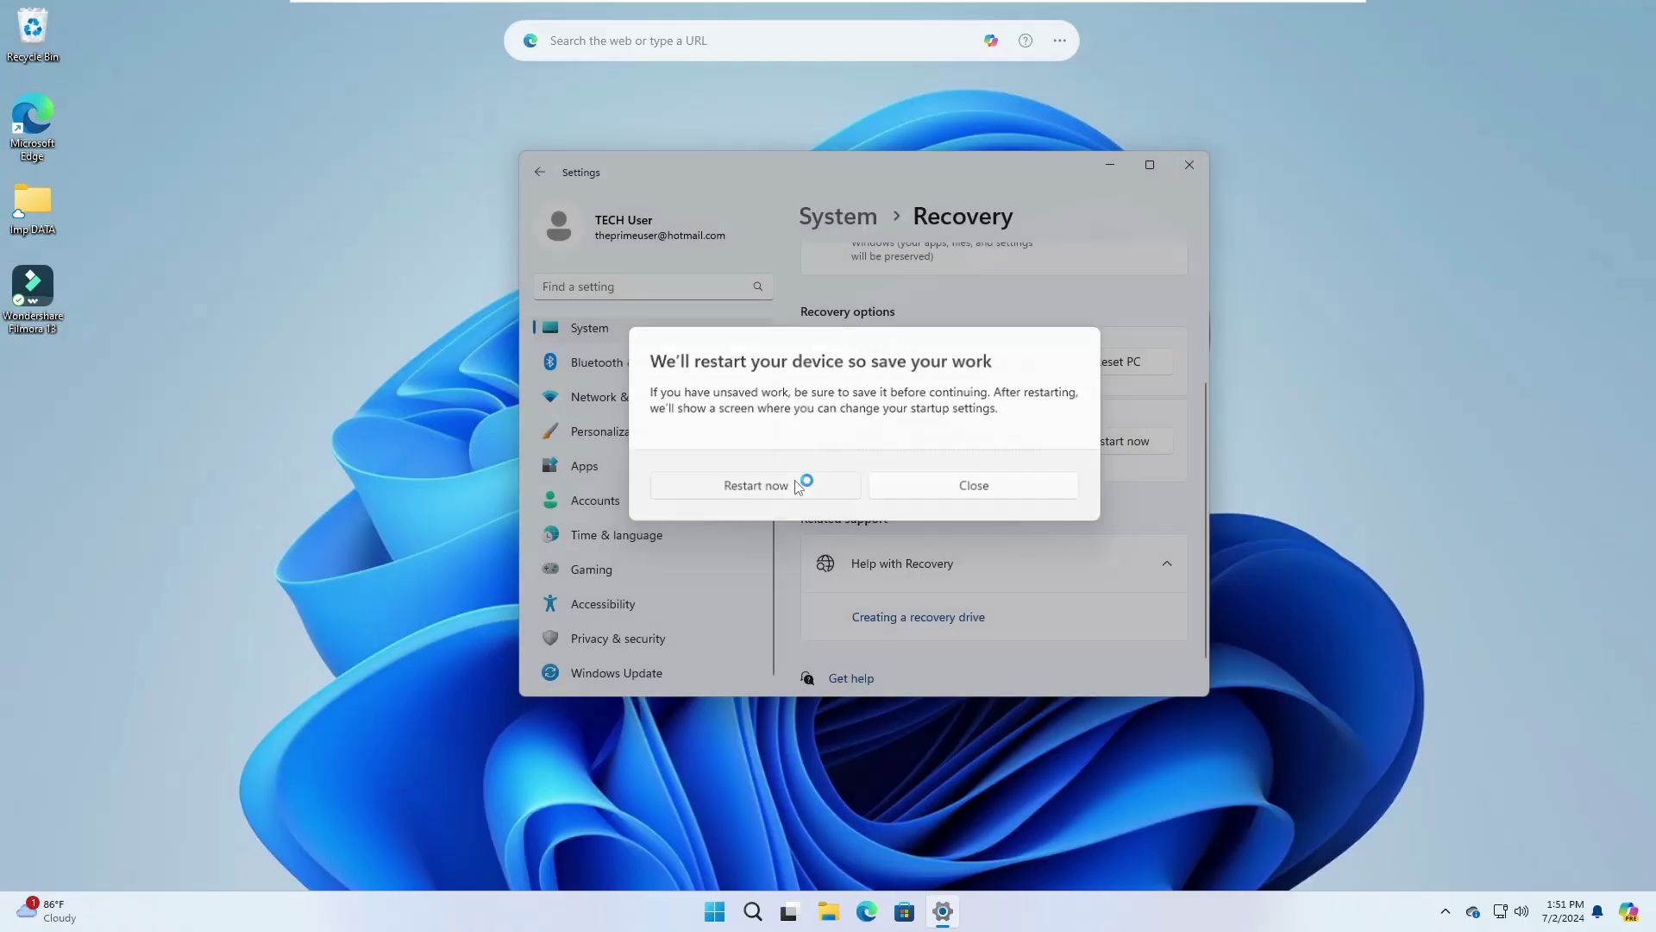
left_click(602, 528)
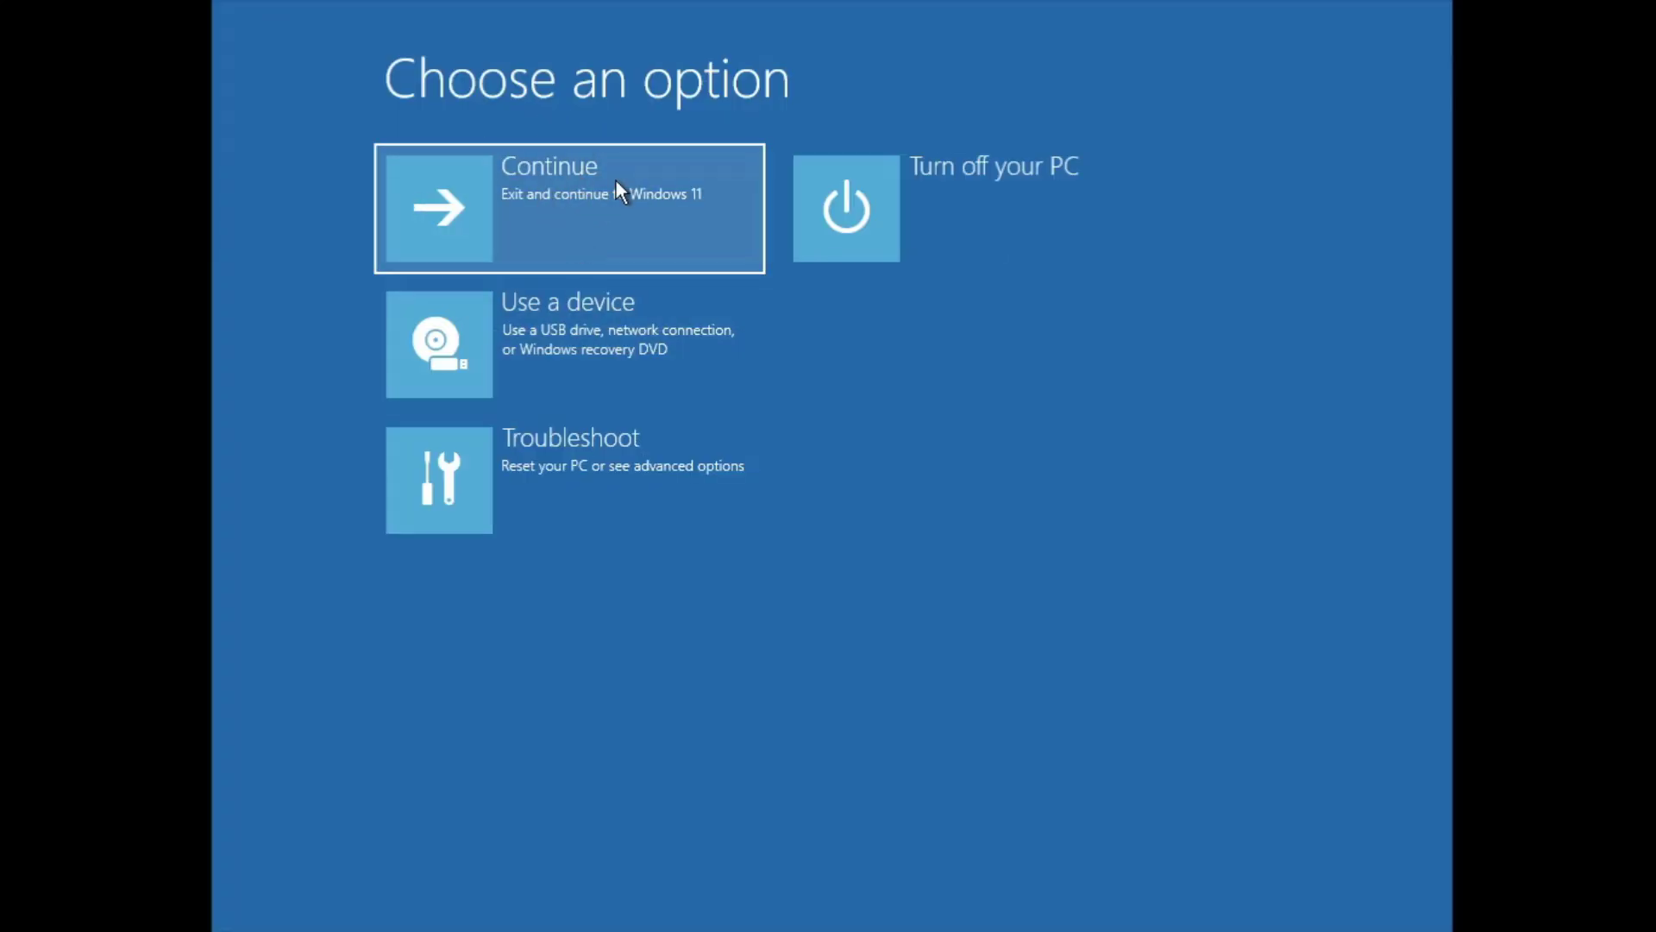
Open Troubleshoot > Advanced options, back out twice, and continue to Windows 11
left_click(626, 463)
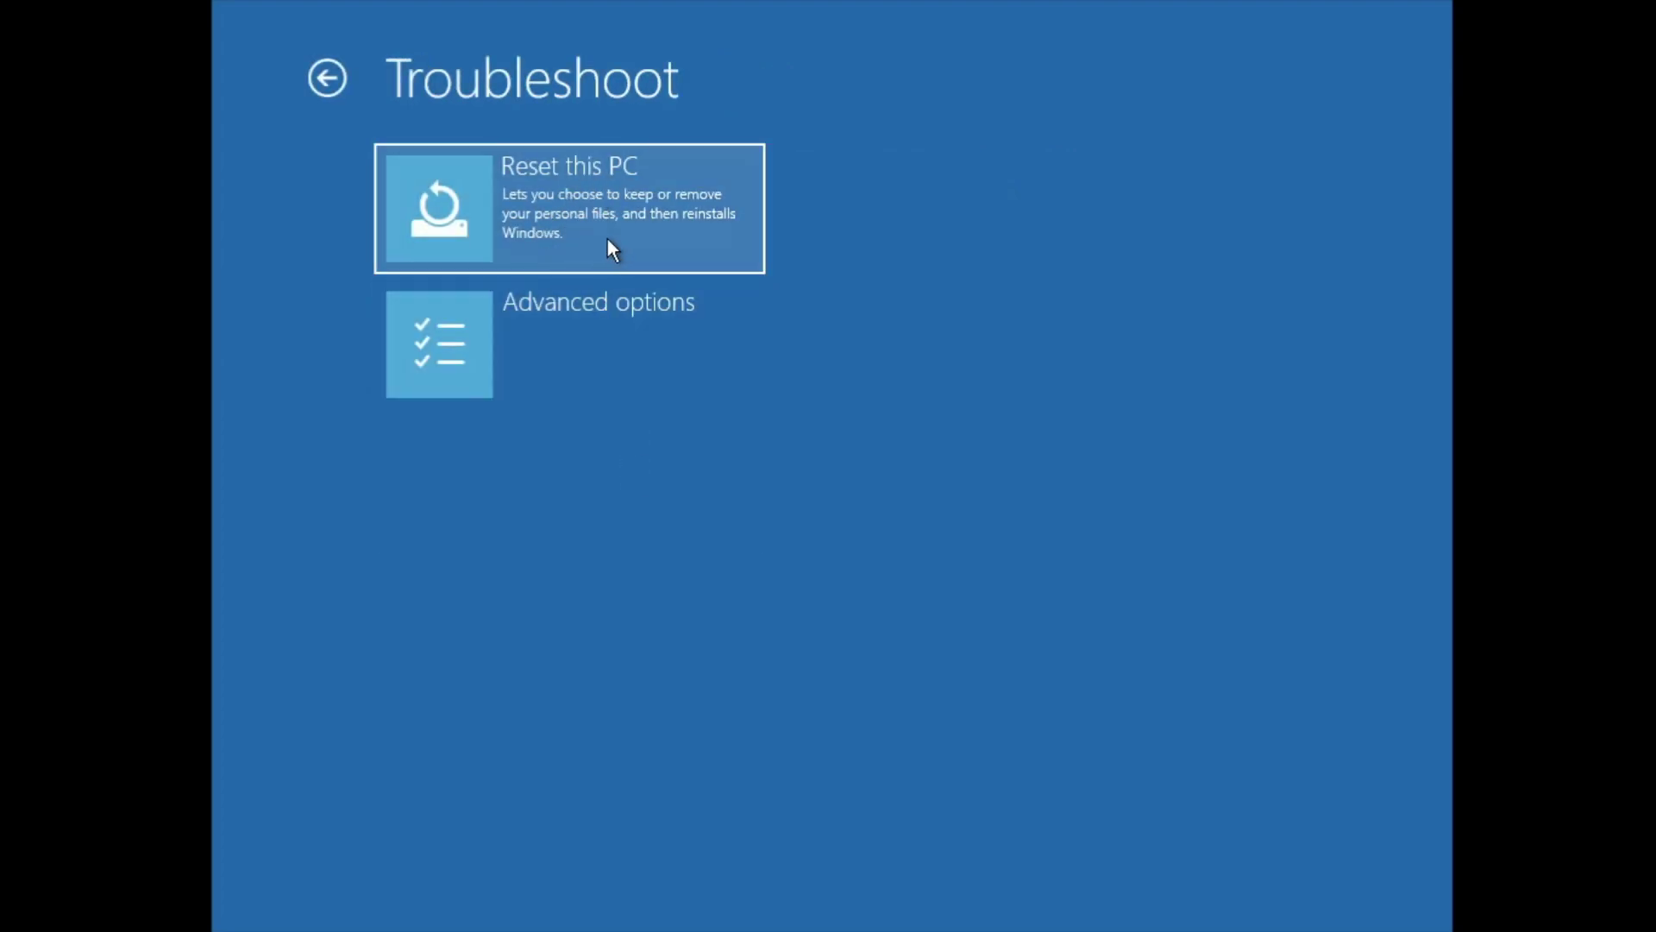
left_click(603, 337)
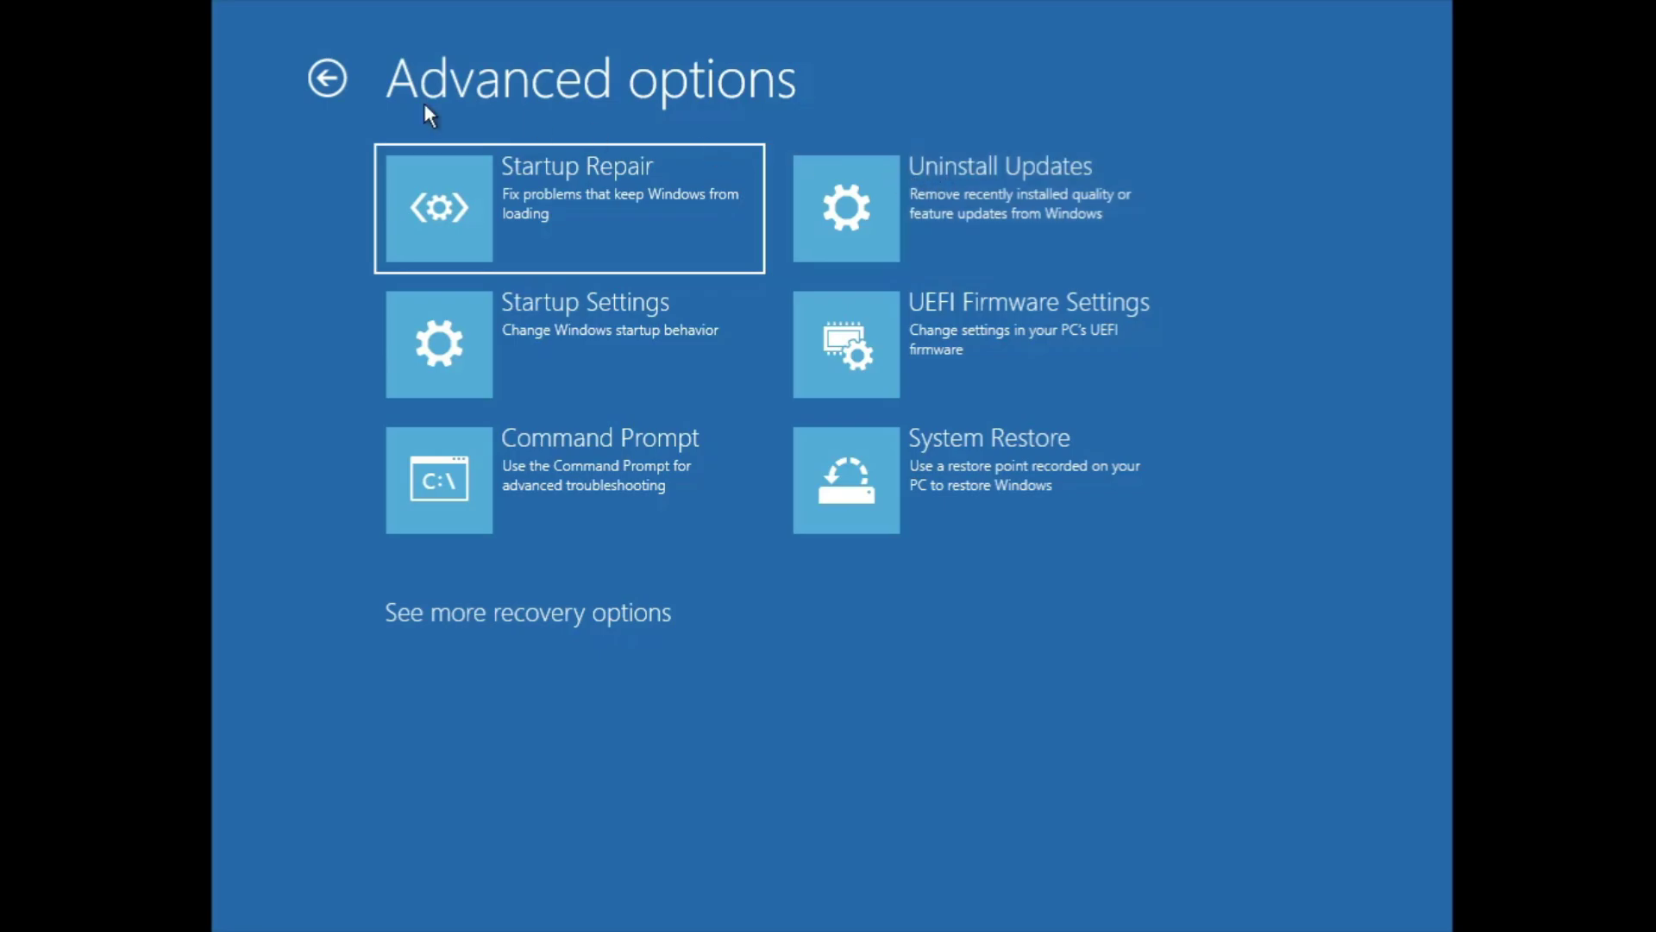
left_click(324, 80)
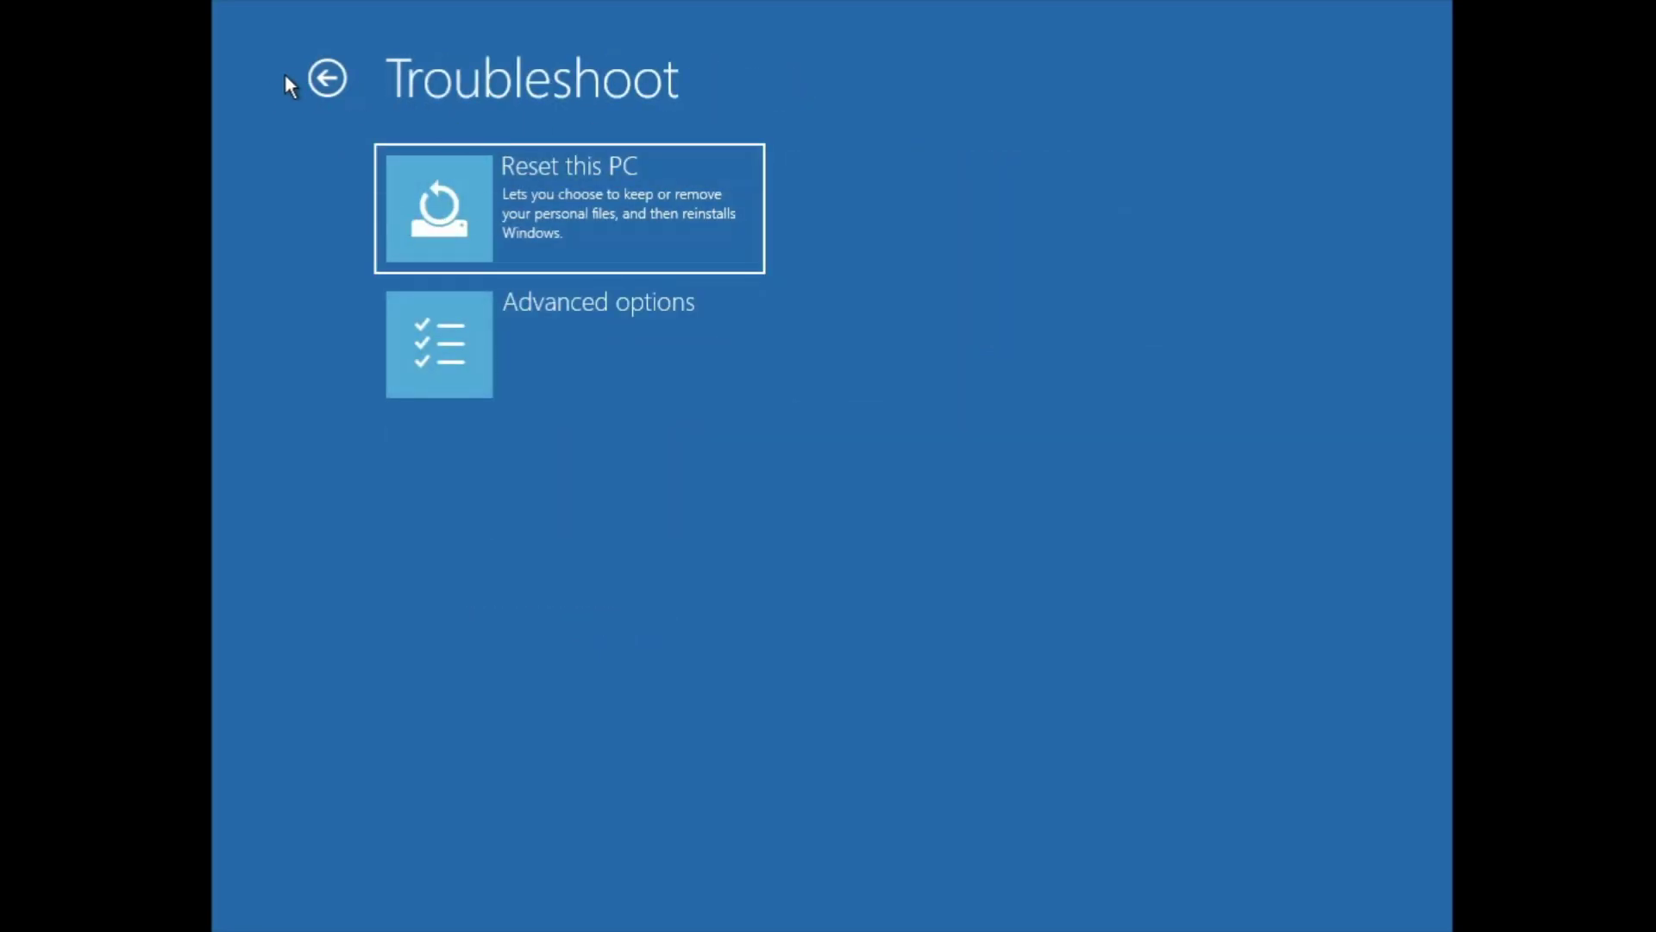
left_click(325, 79)
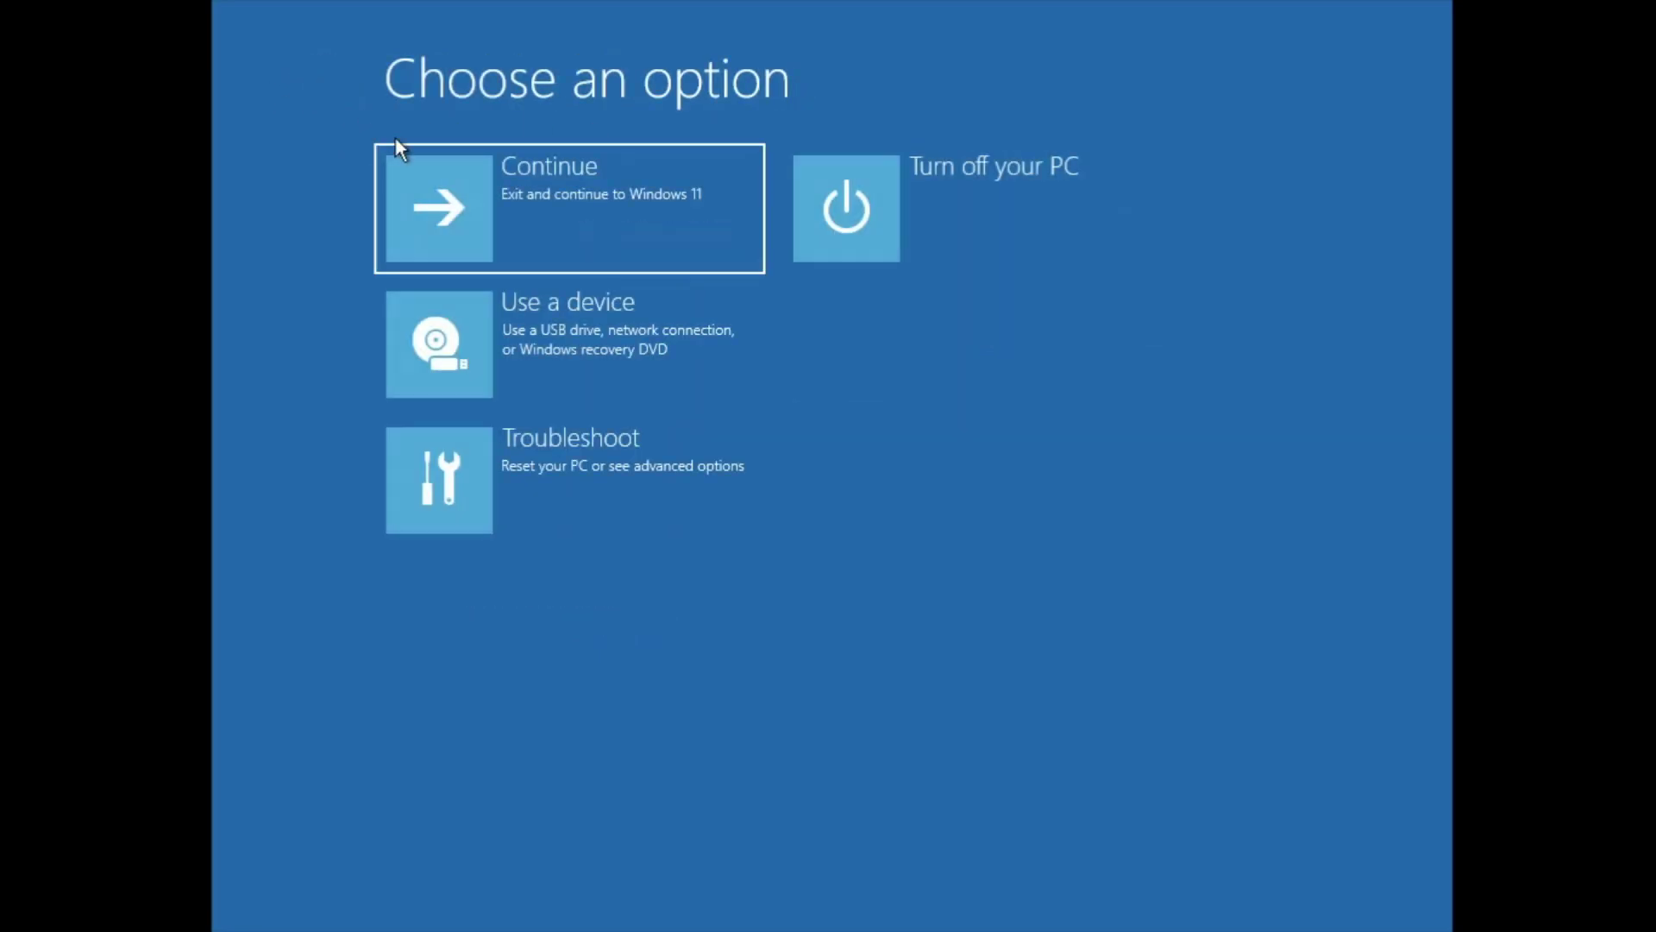
left_click(680, 209)
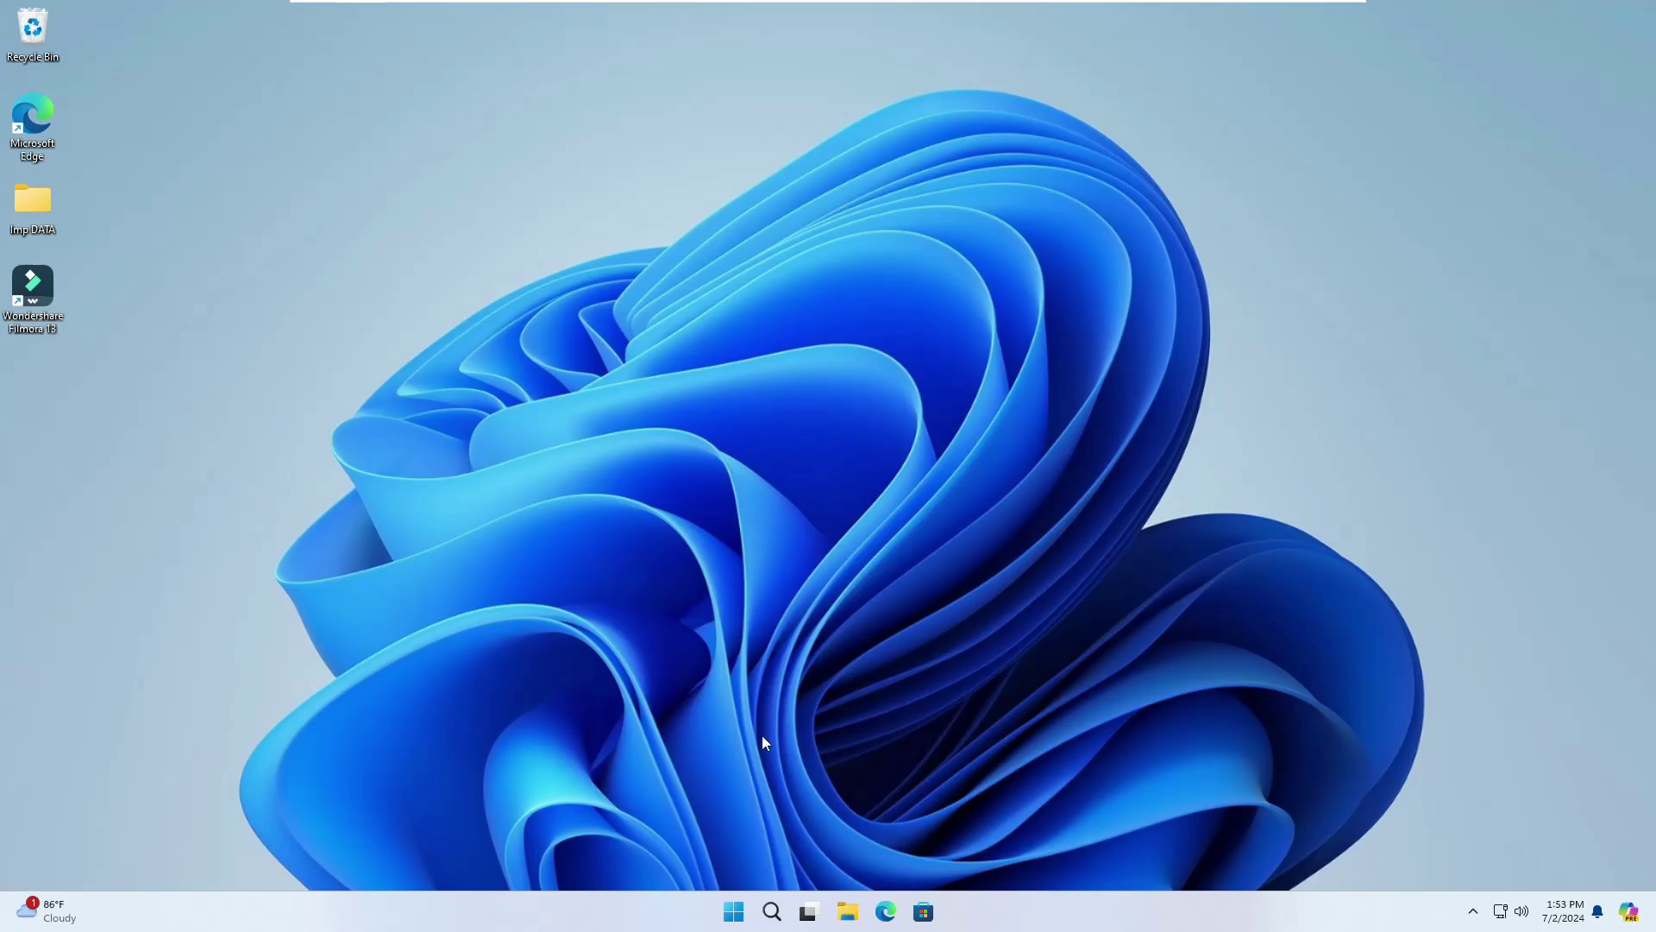
Shift+Restart from the Start menu power options, then choose Continue to return to Windows
left_click(735, 914)
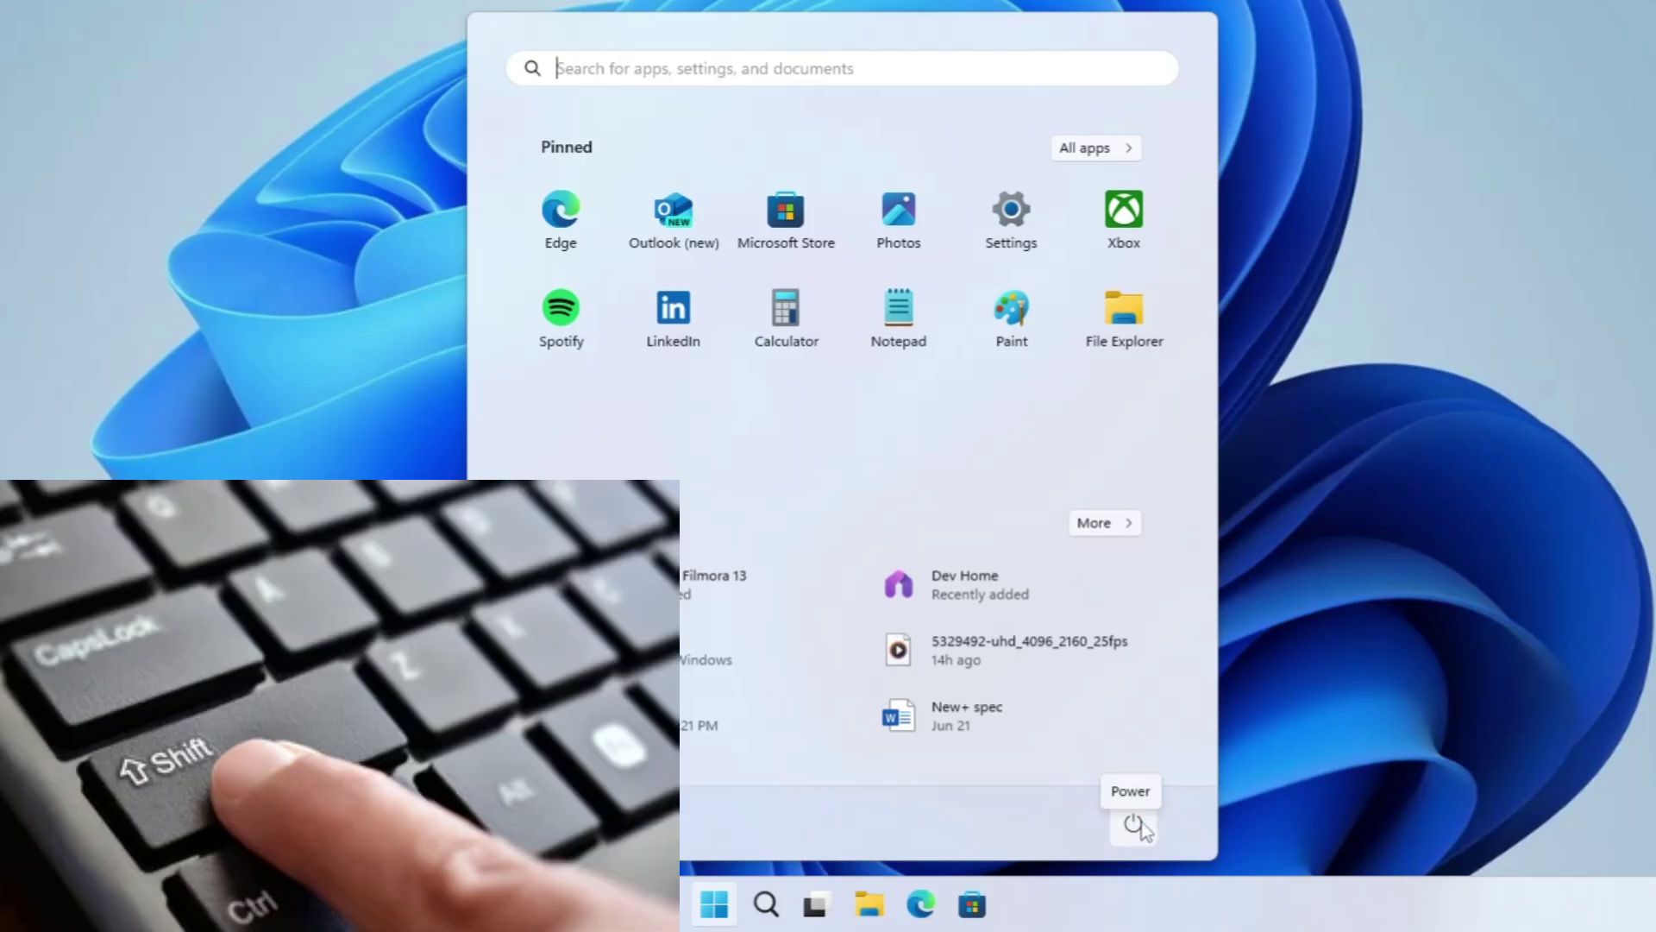
left_click(1135, 824)
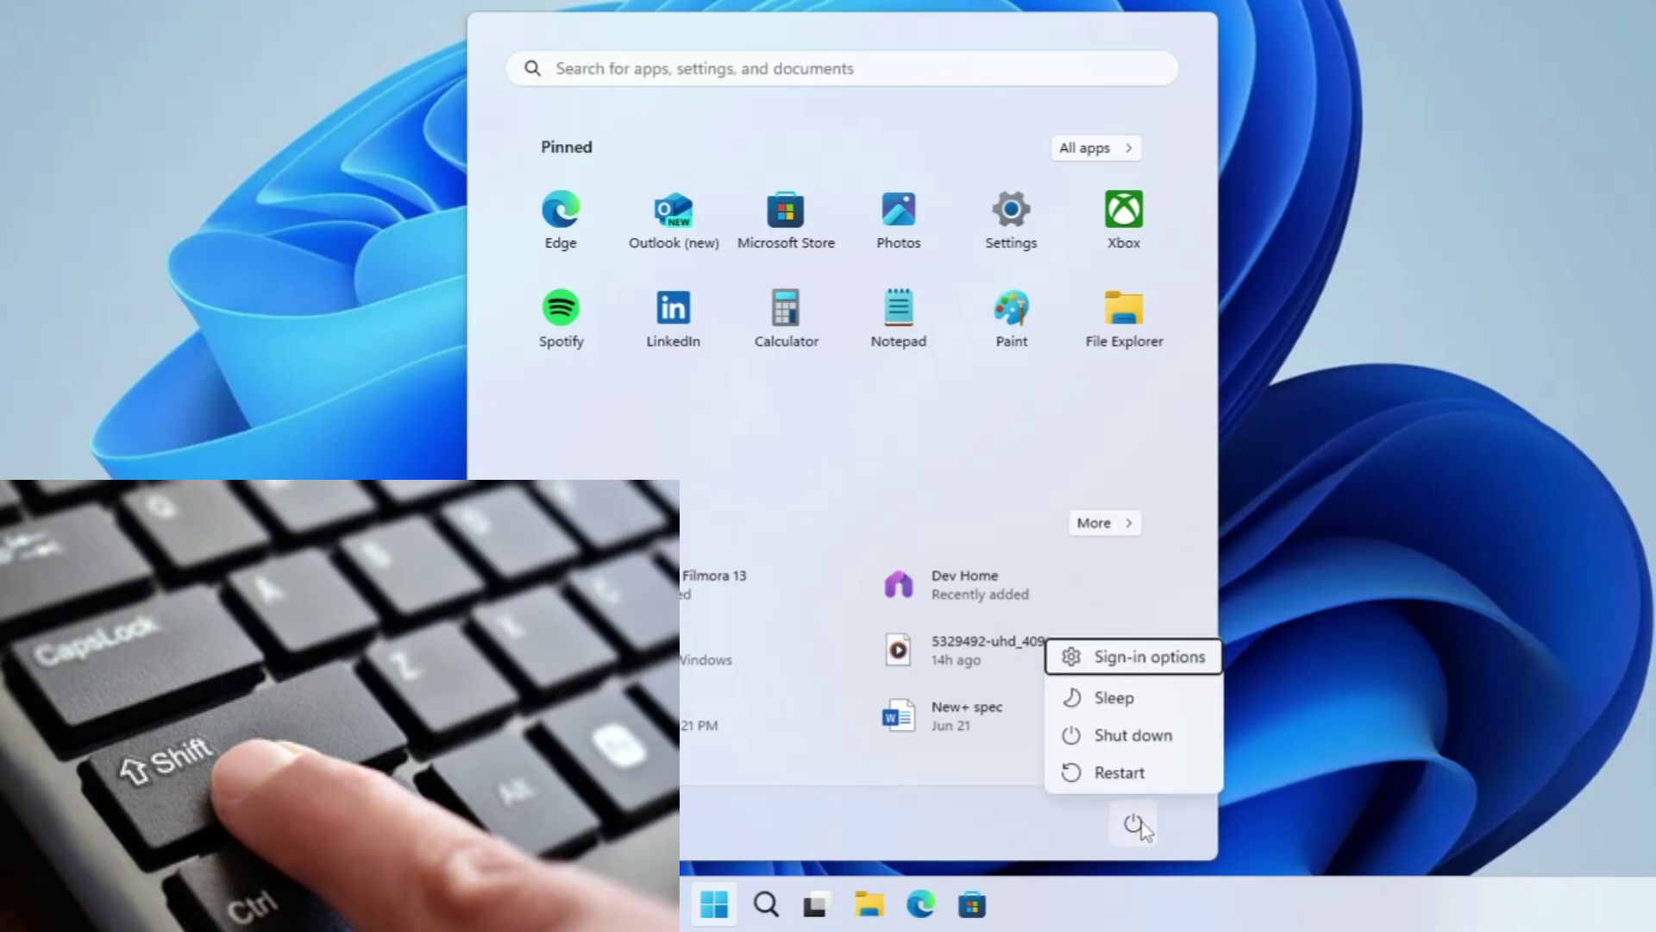
left_click(1119, 772, "shift")
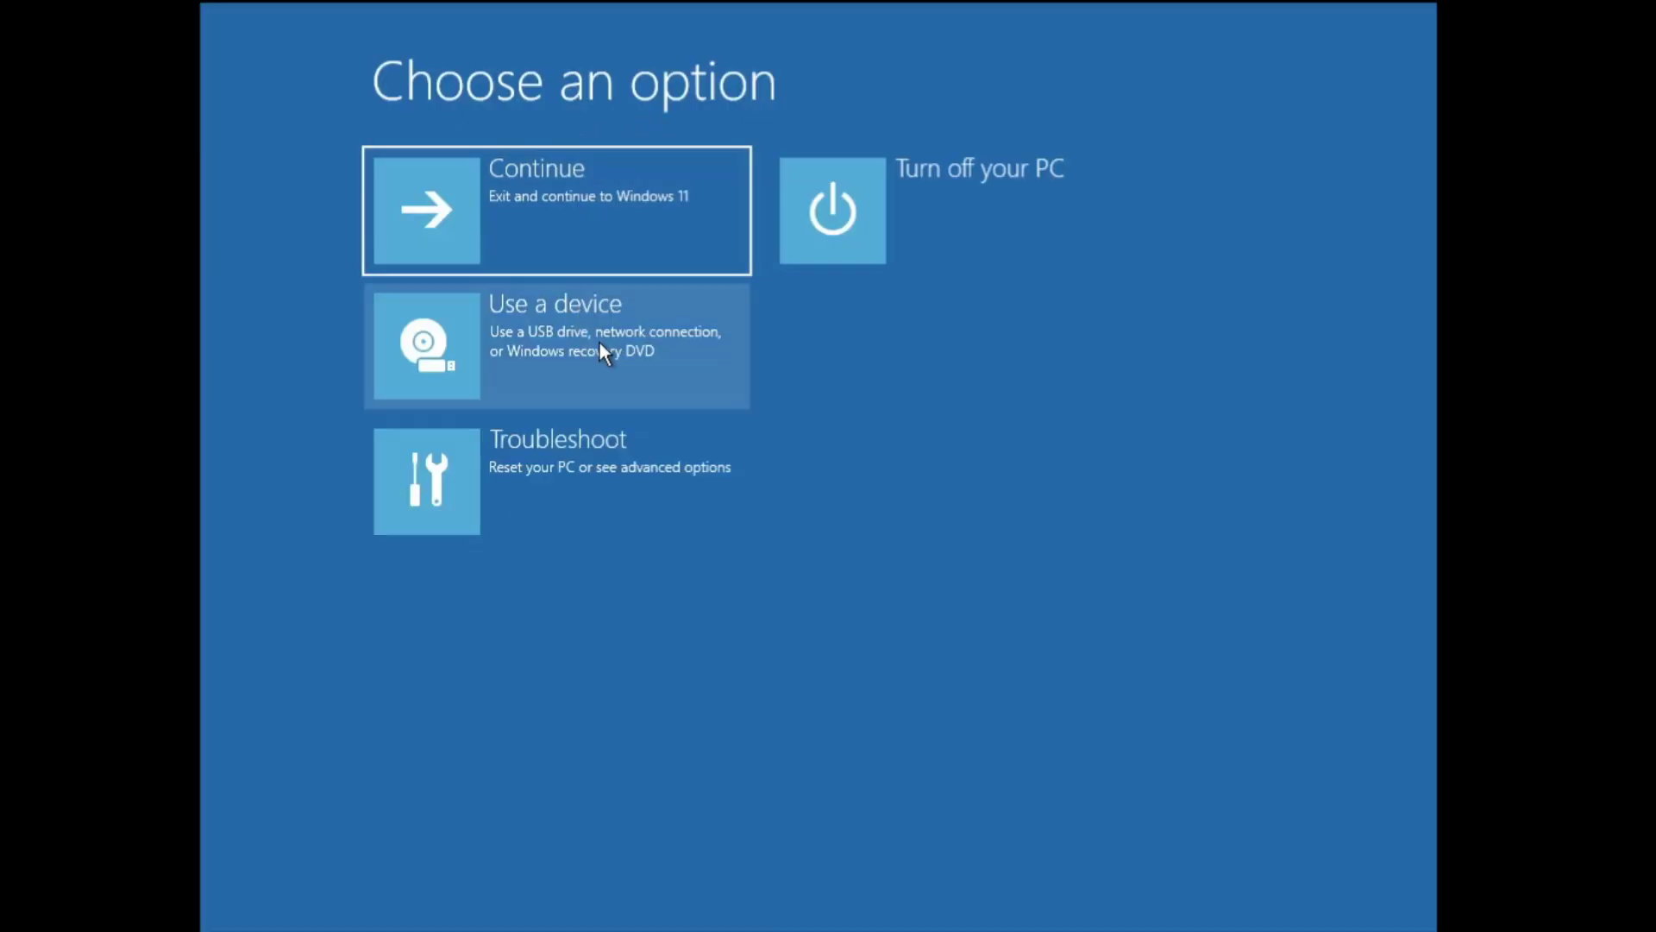
left_click(626, 195)
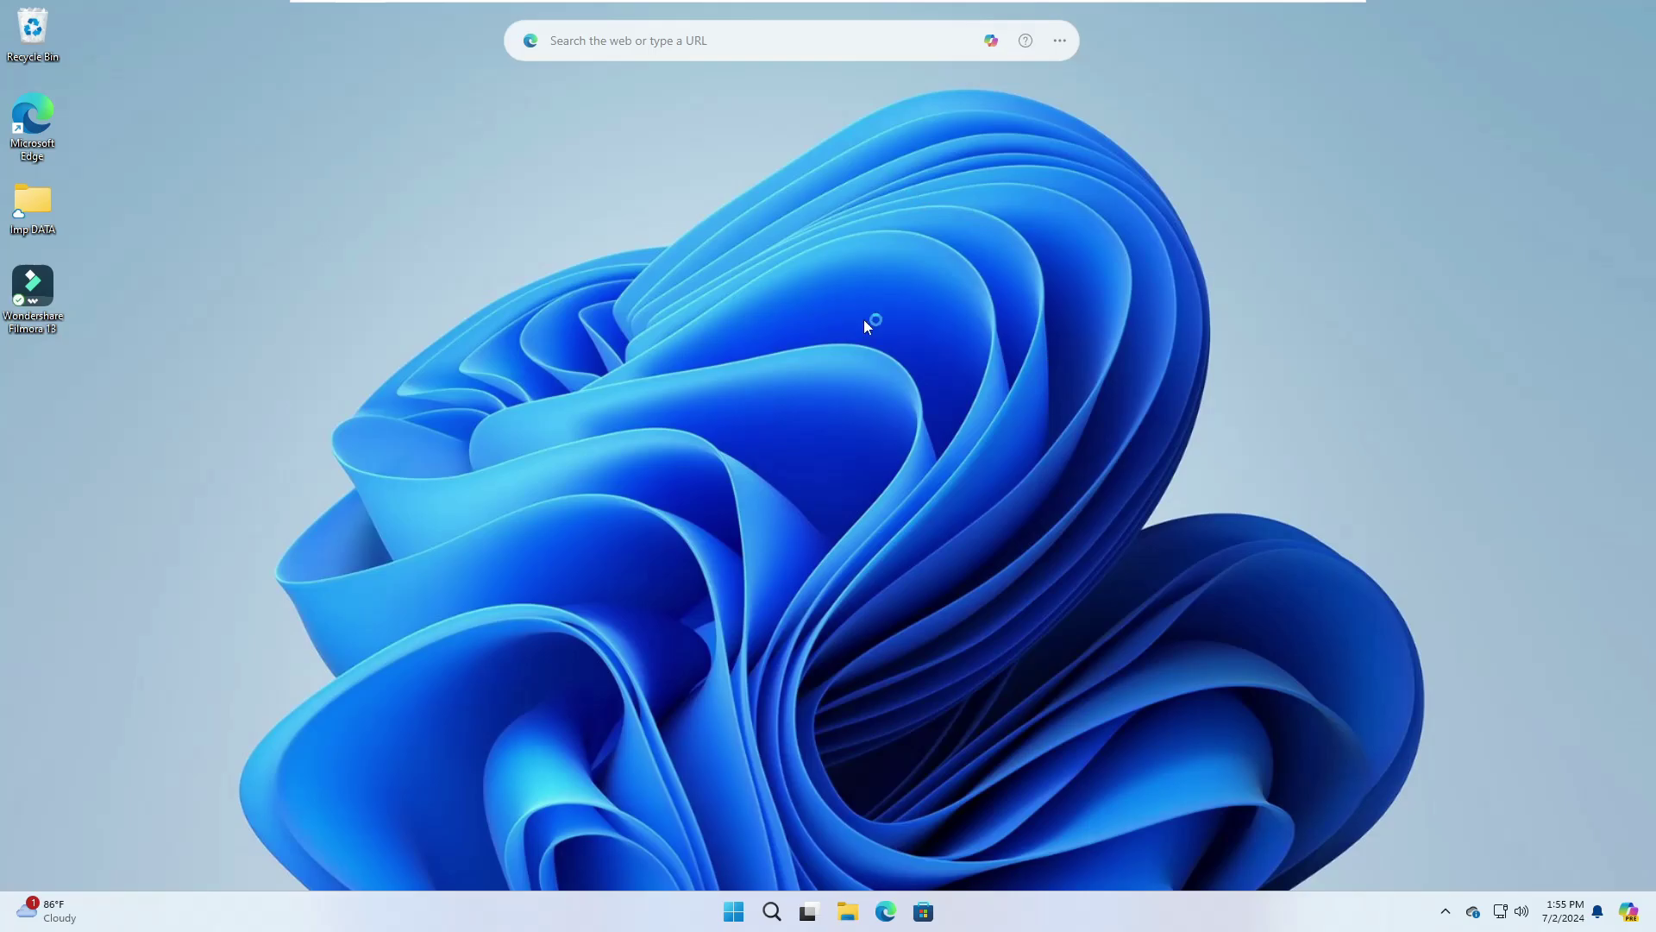
Search 'cmd' and run Command Prompt as administrator, accepting the UAC prompt
key("super")
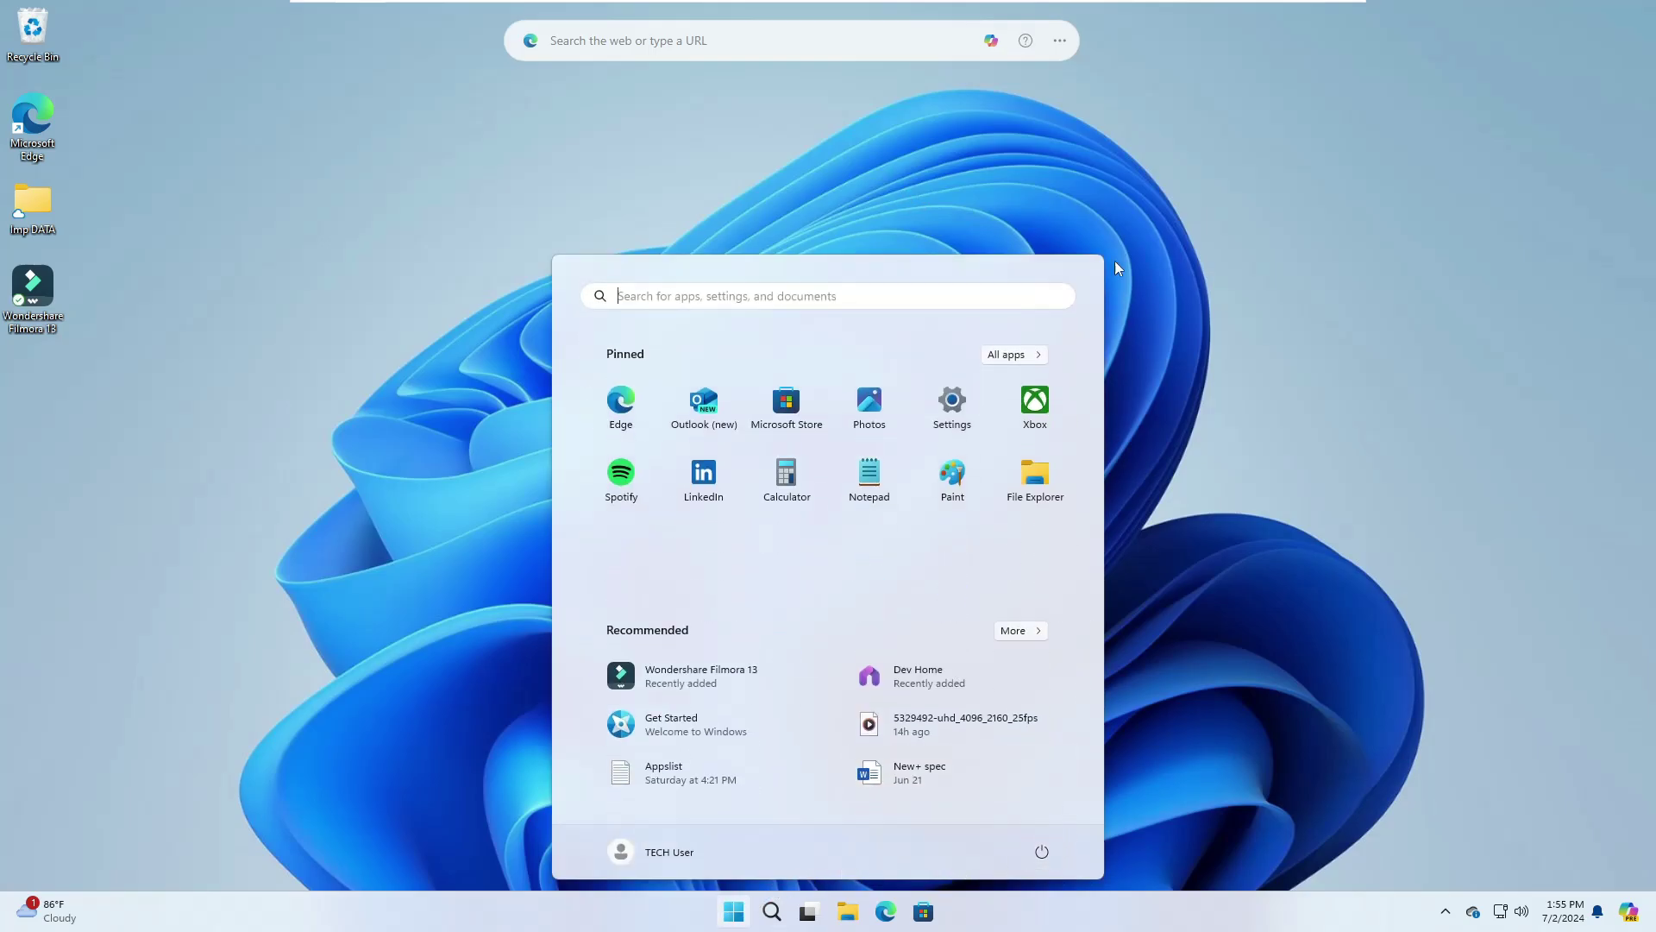
left_click(1161, 190)
left_click(772, 912)
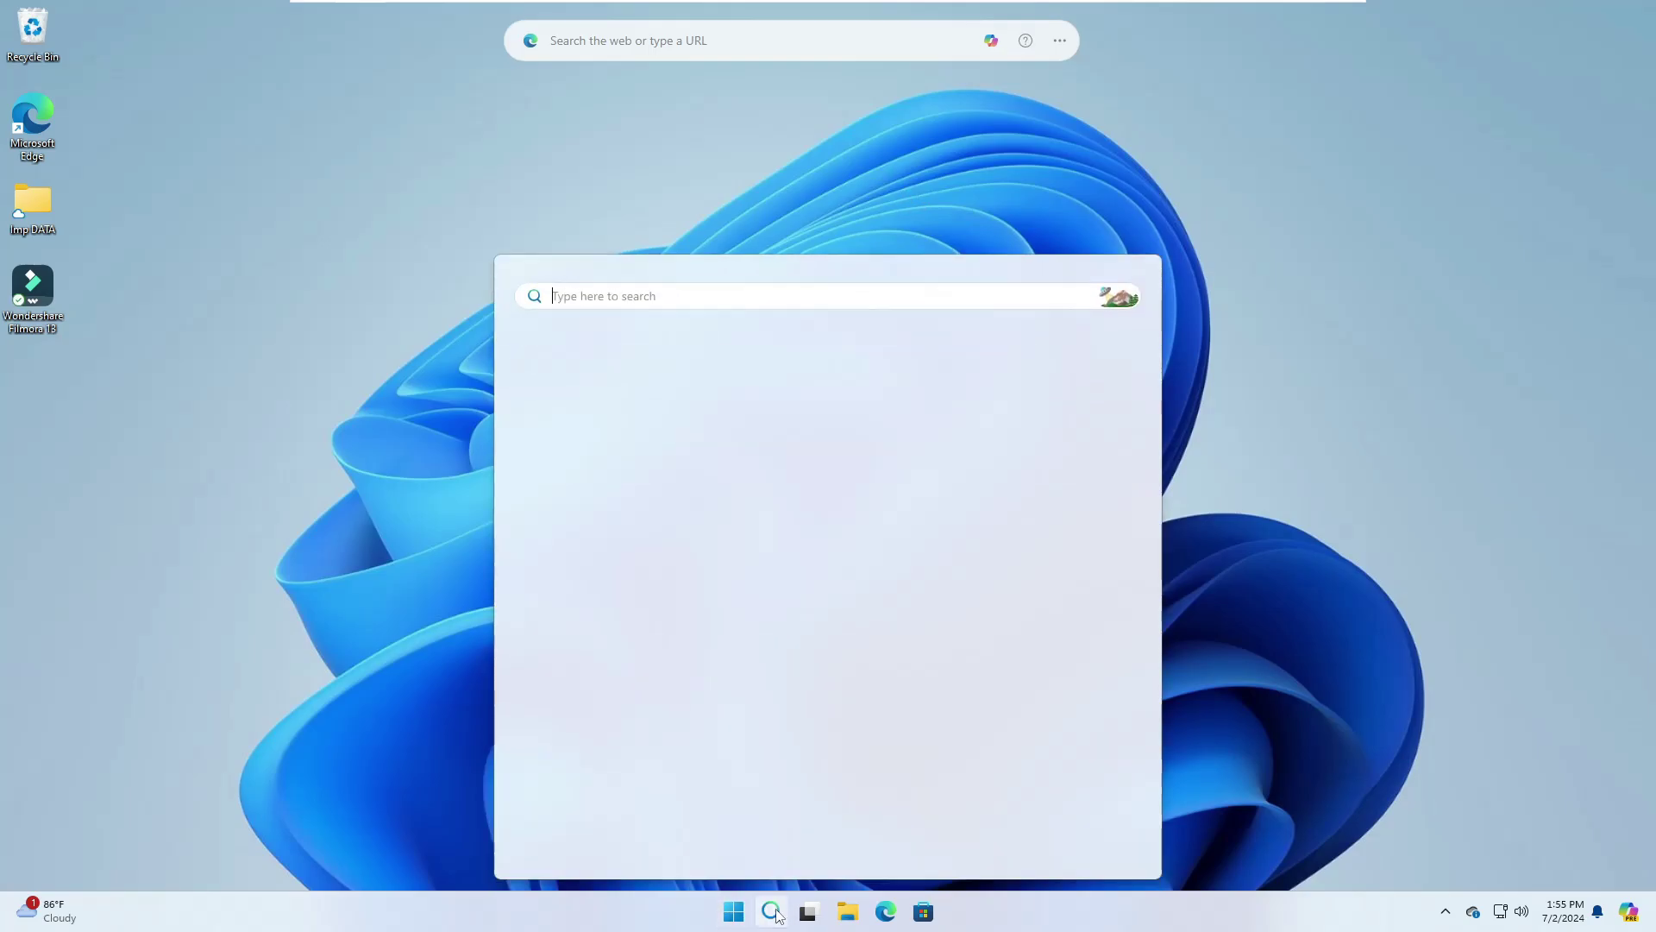
type("cmd")
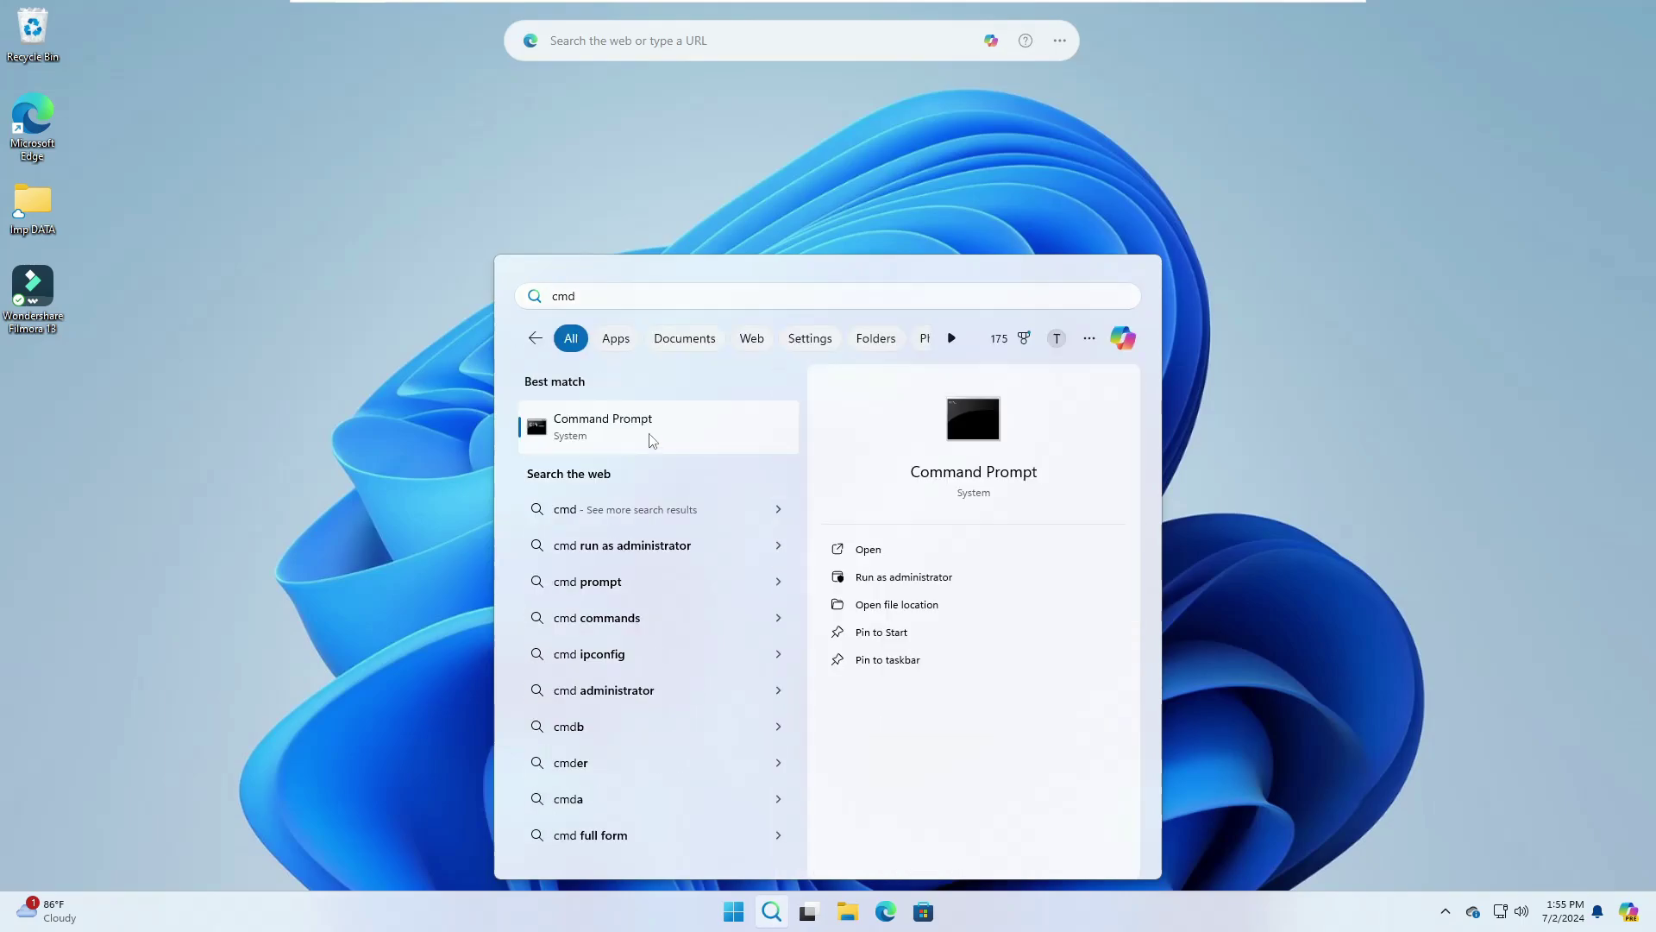
right_click(653, 441)
left_click(732, 455)
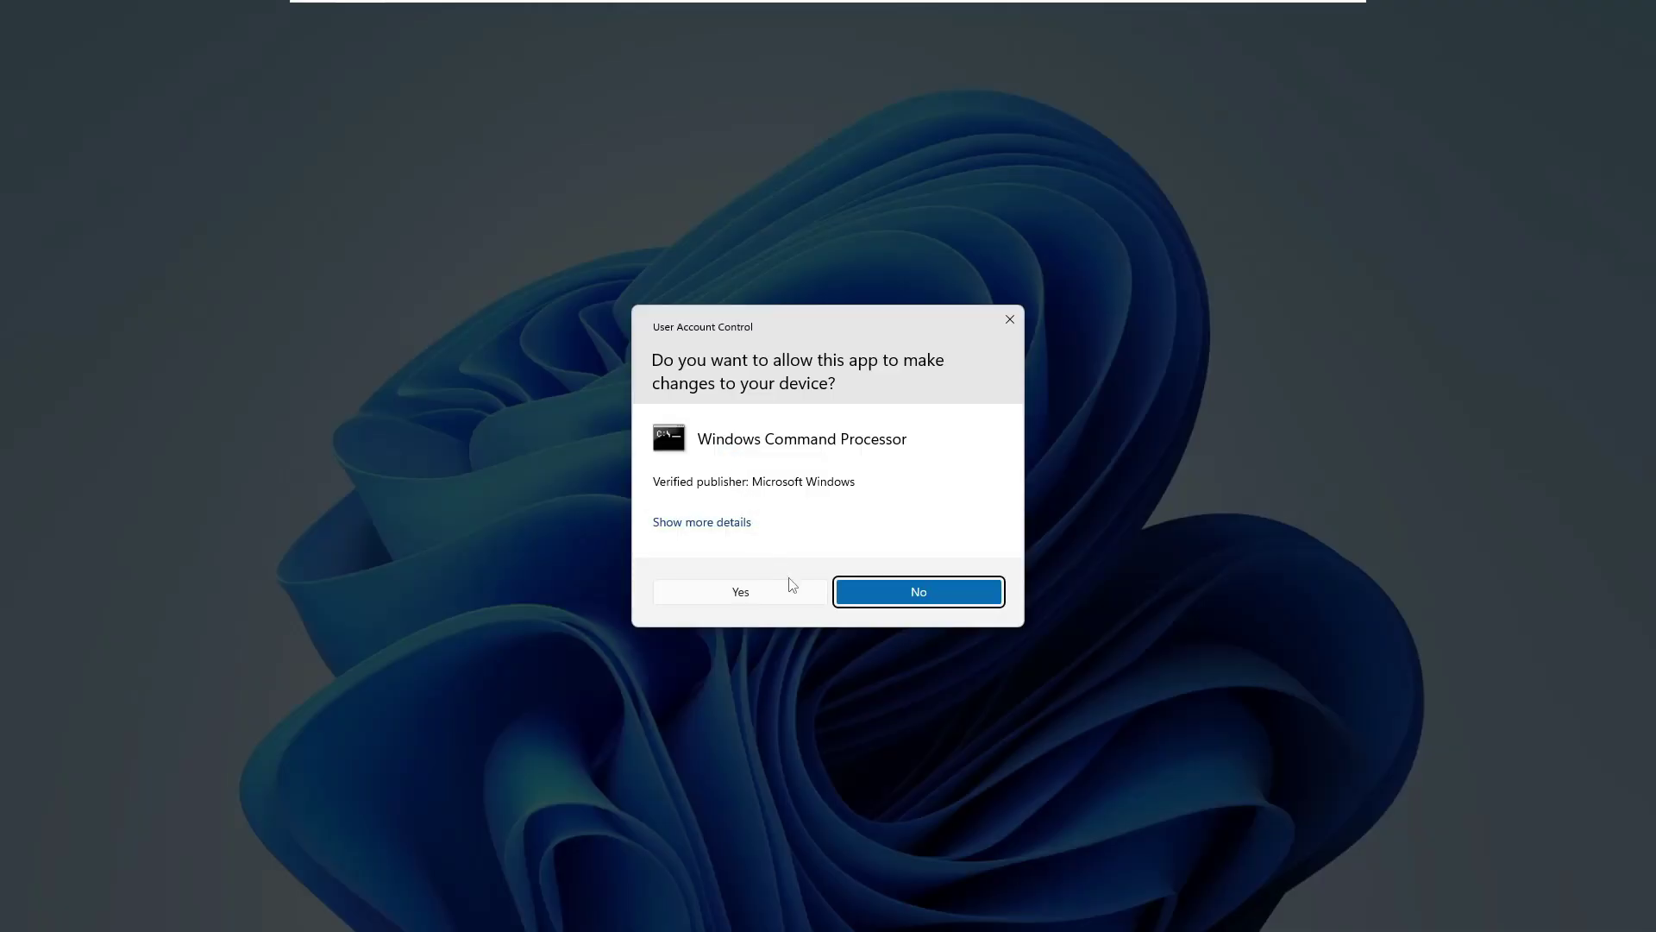
left_click(792, 588)
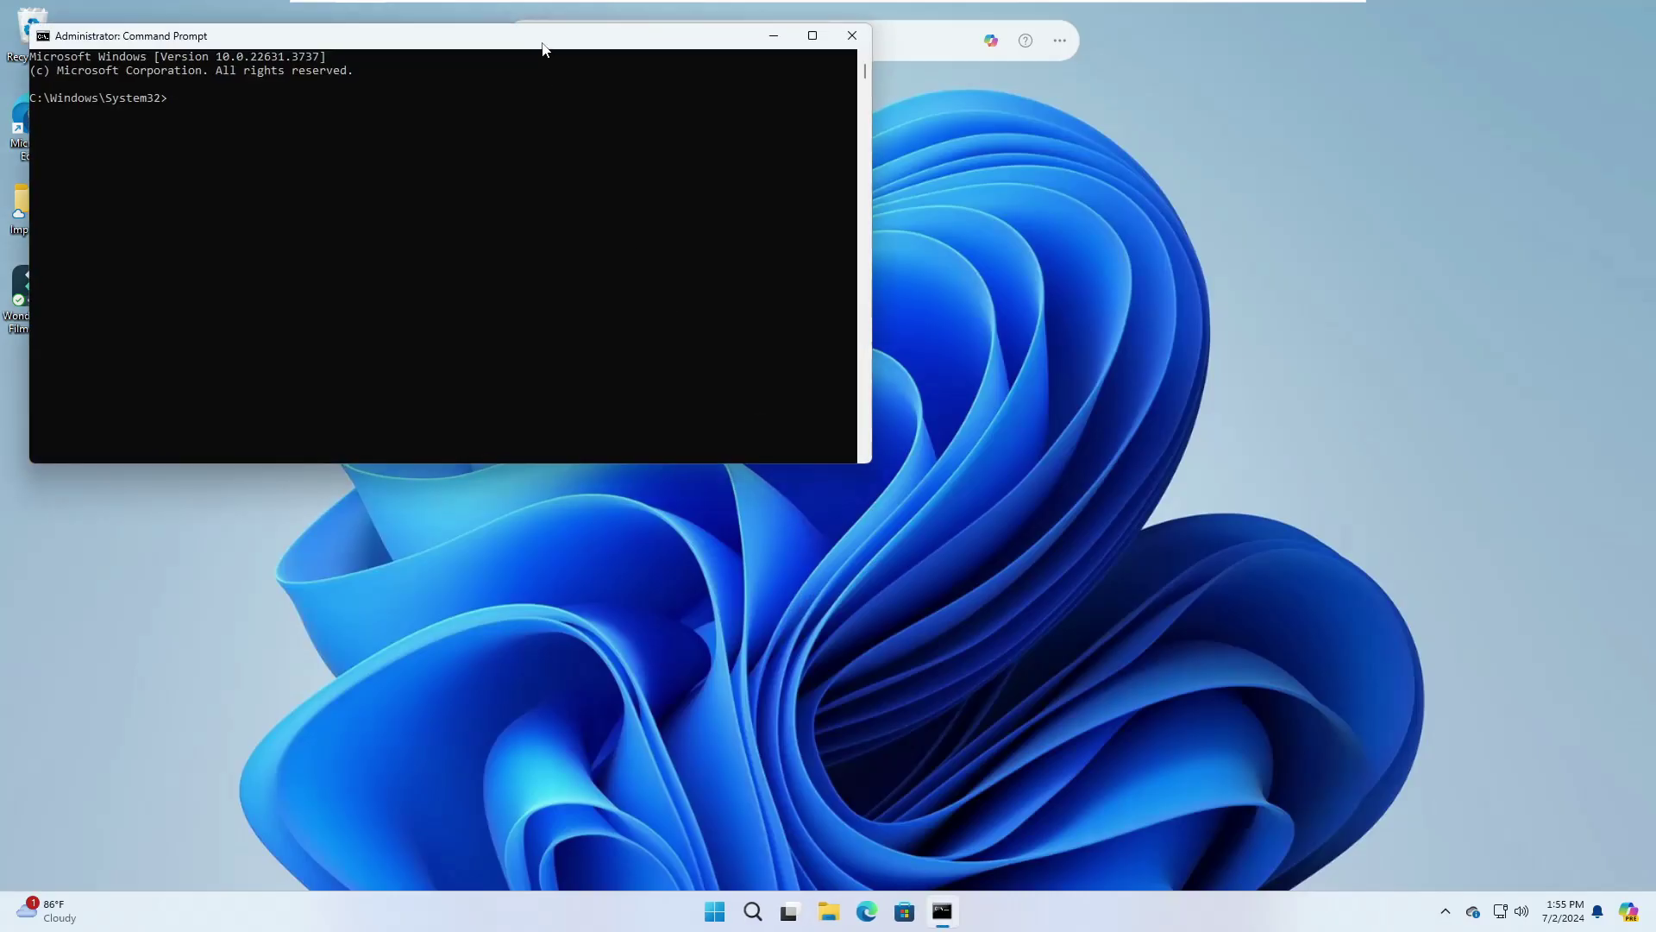
left_click_drag(542, 49, 1051, 275)
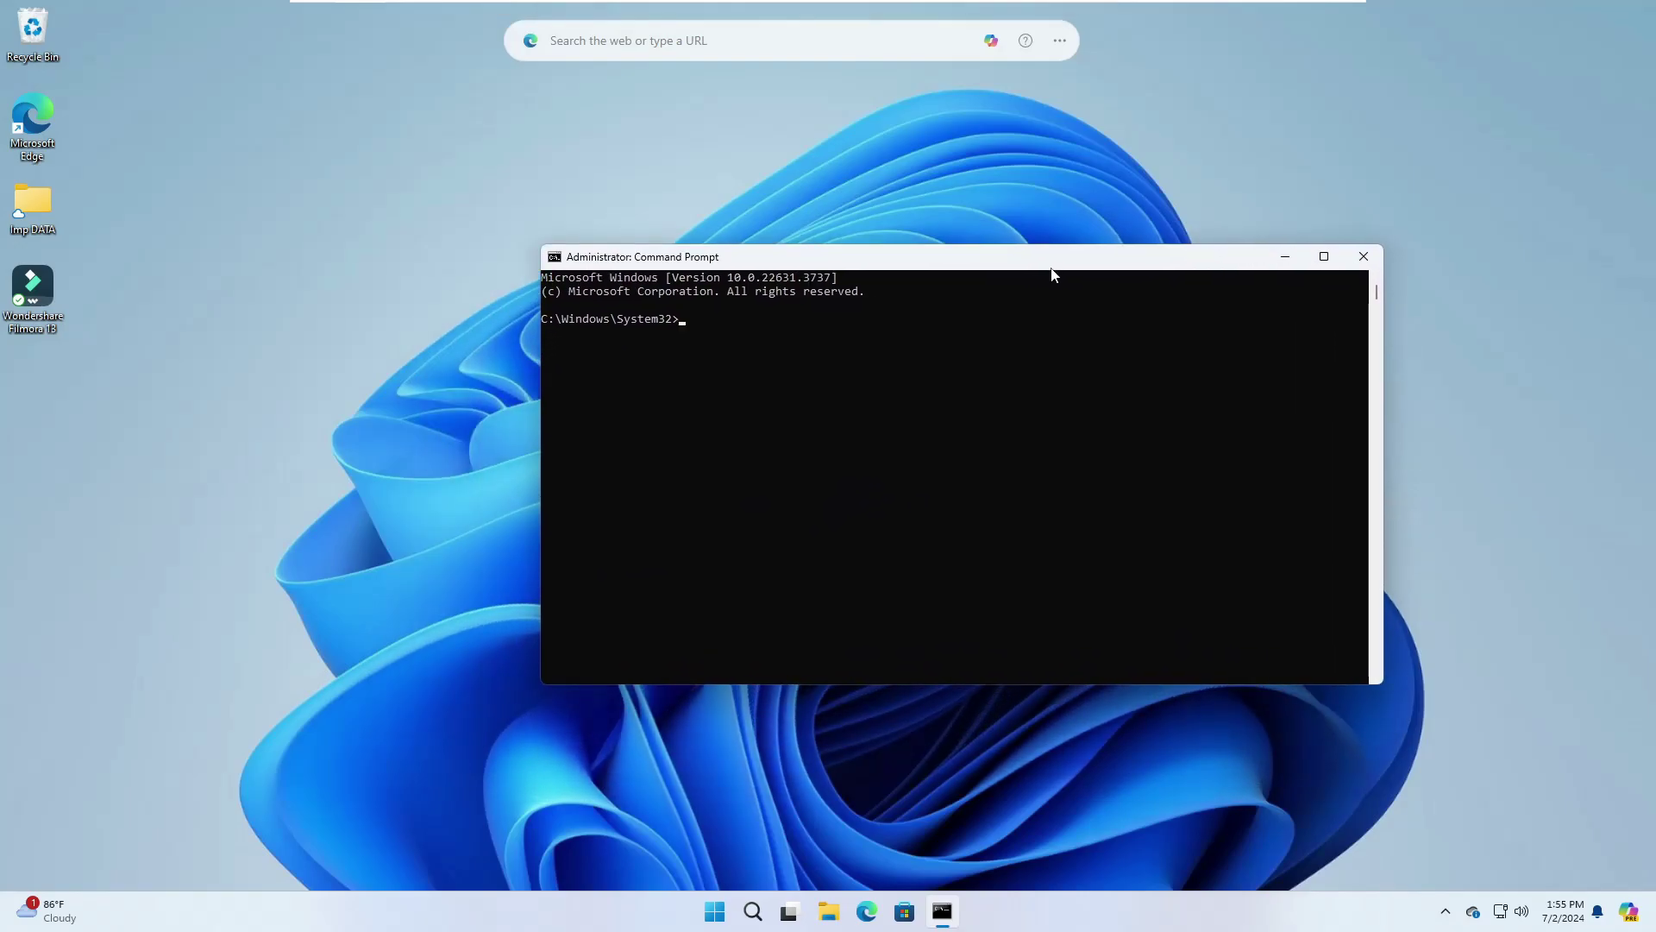
Run 'shutdown /r /o' in the elevated Command Prompt
type("shutdown")
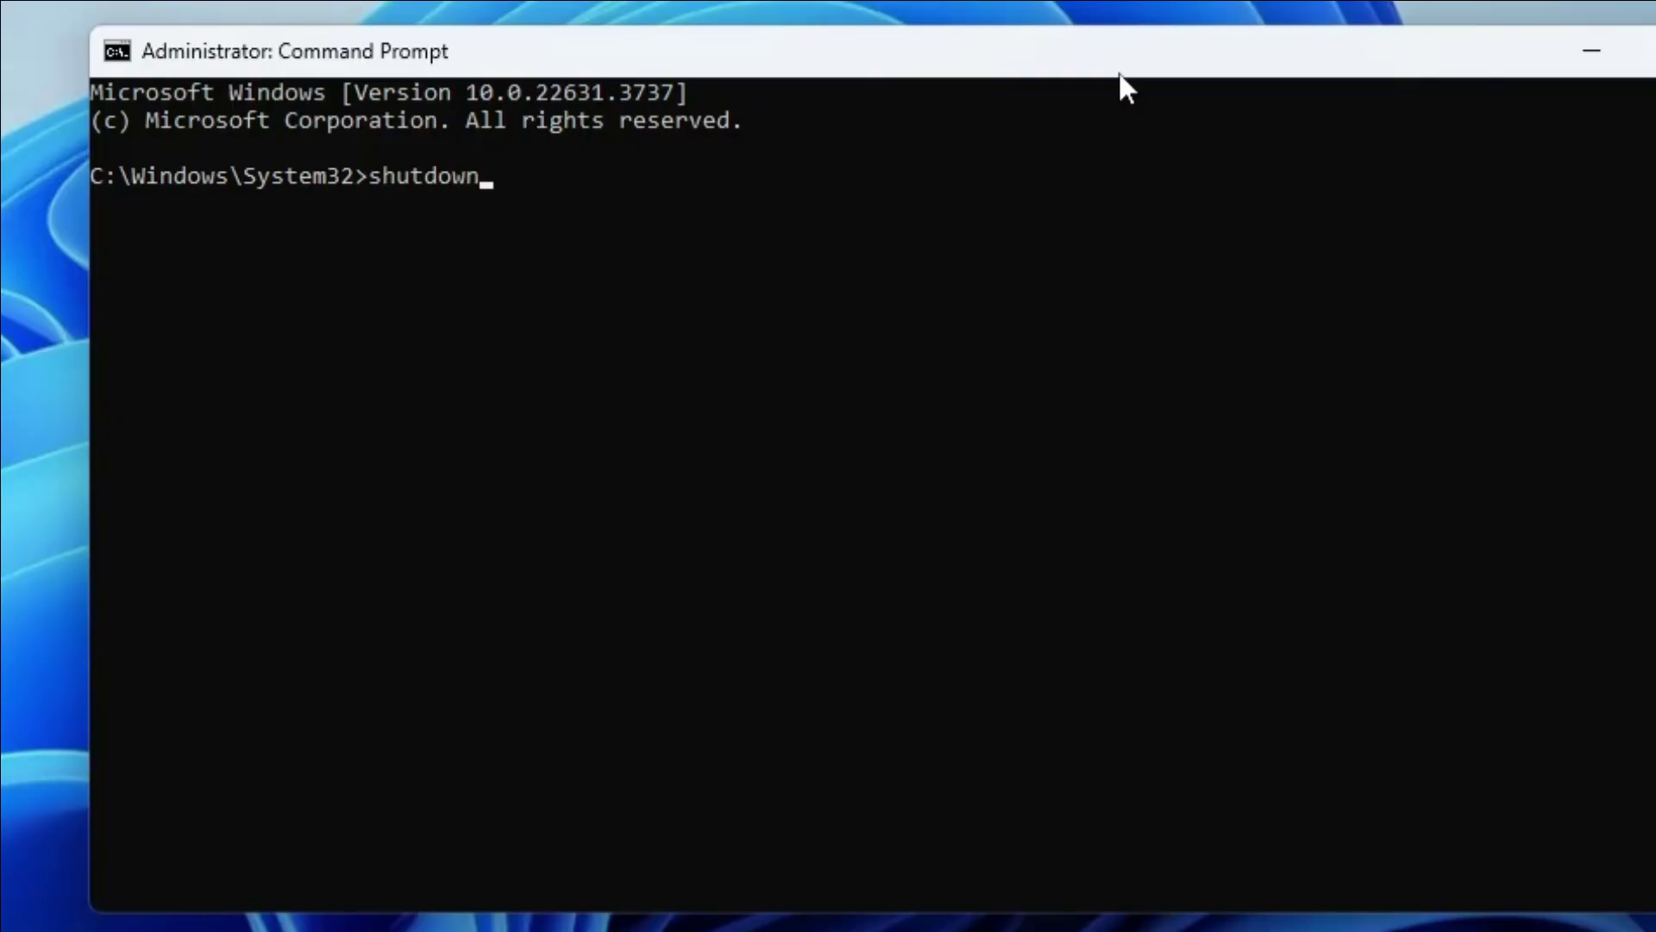
type(" /r /oo")
key("BackSpace")
key("Return")
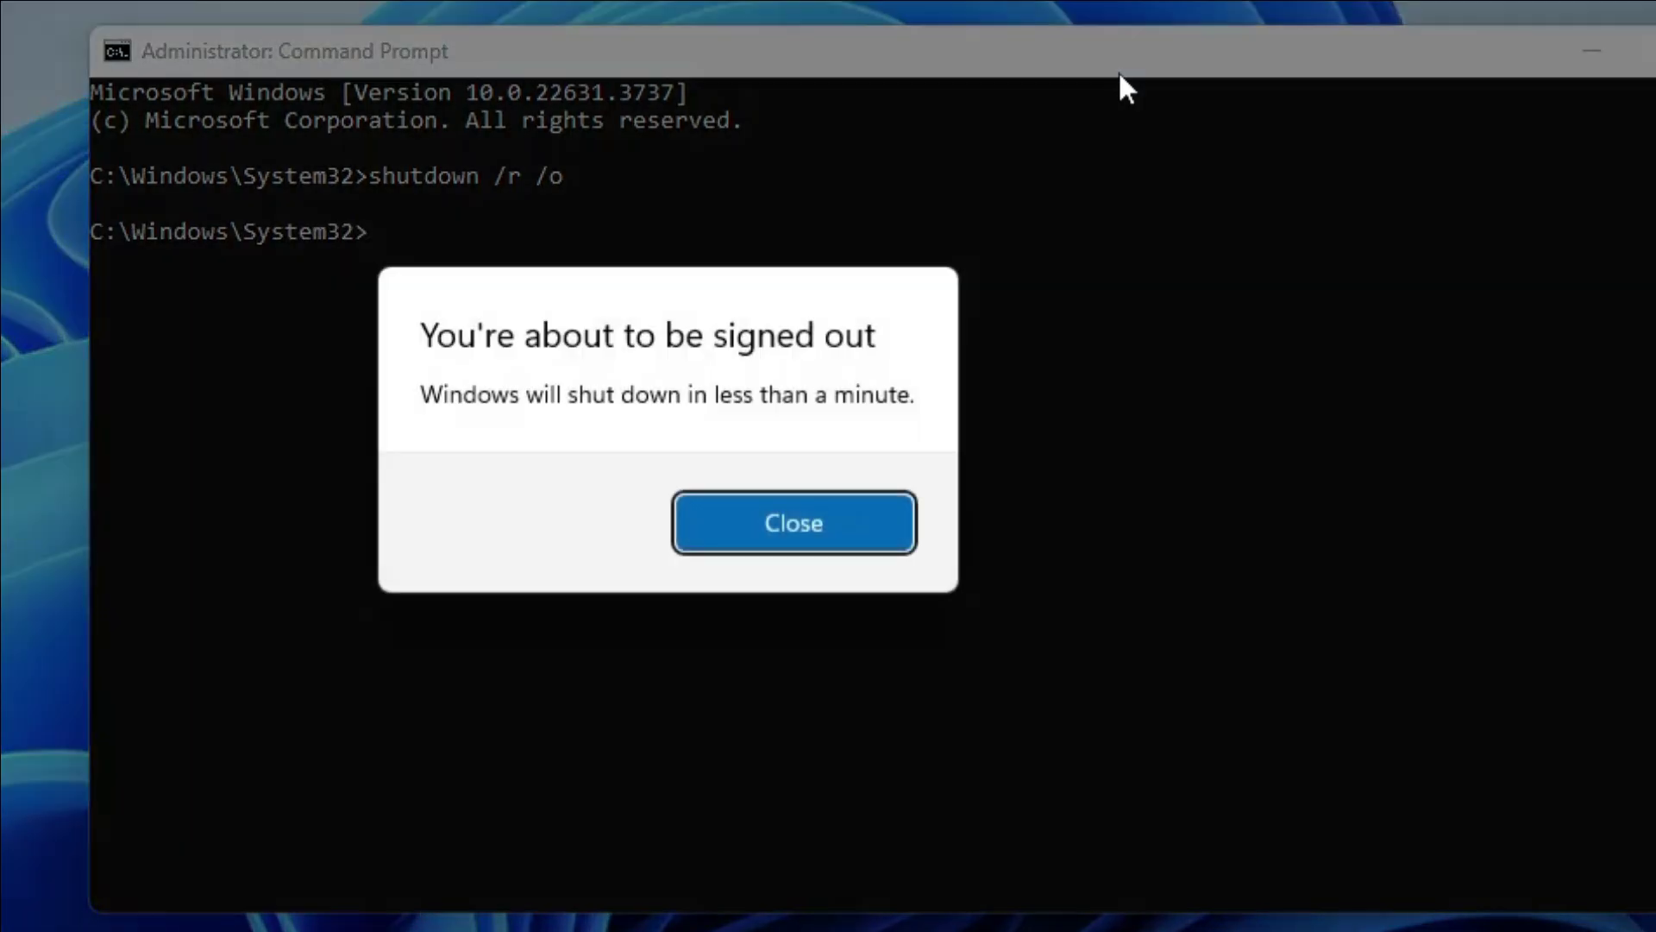
Dismiss the sign-out warning and restart from the sign-in screen's power menu
left_click(801, 524)
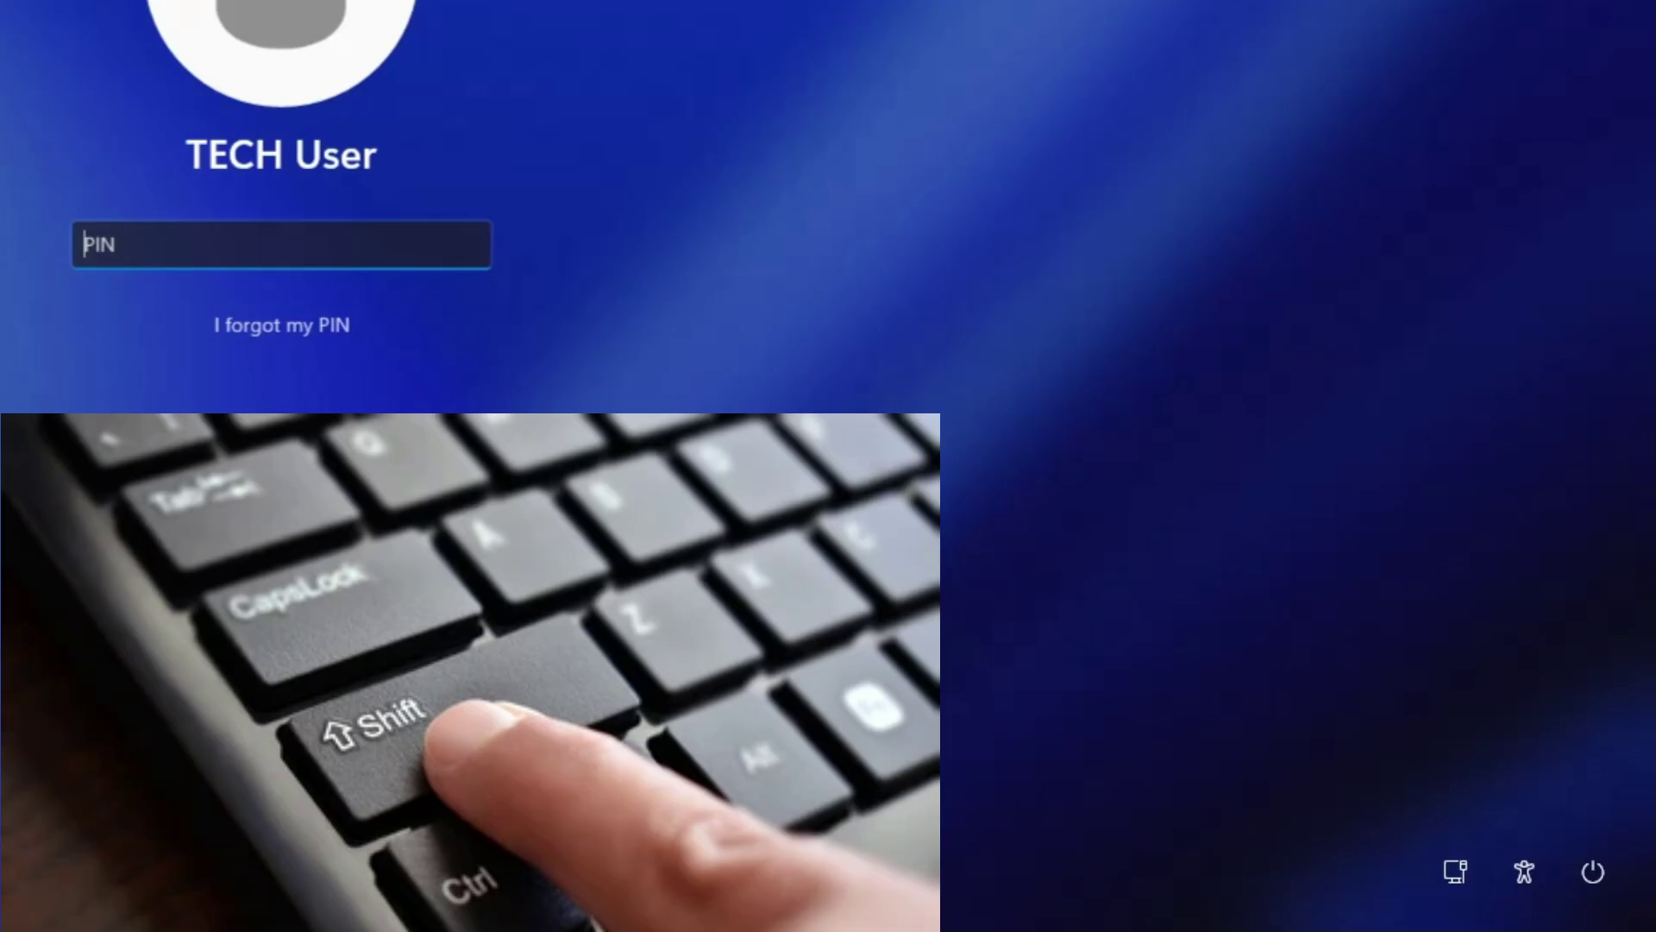
left_click(1598, 885)
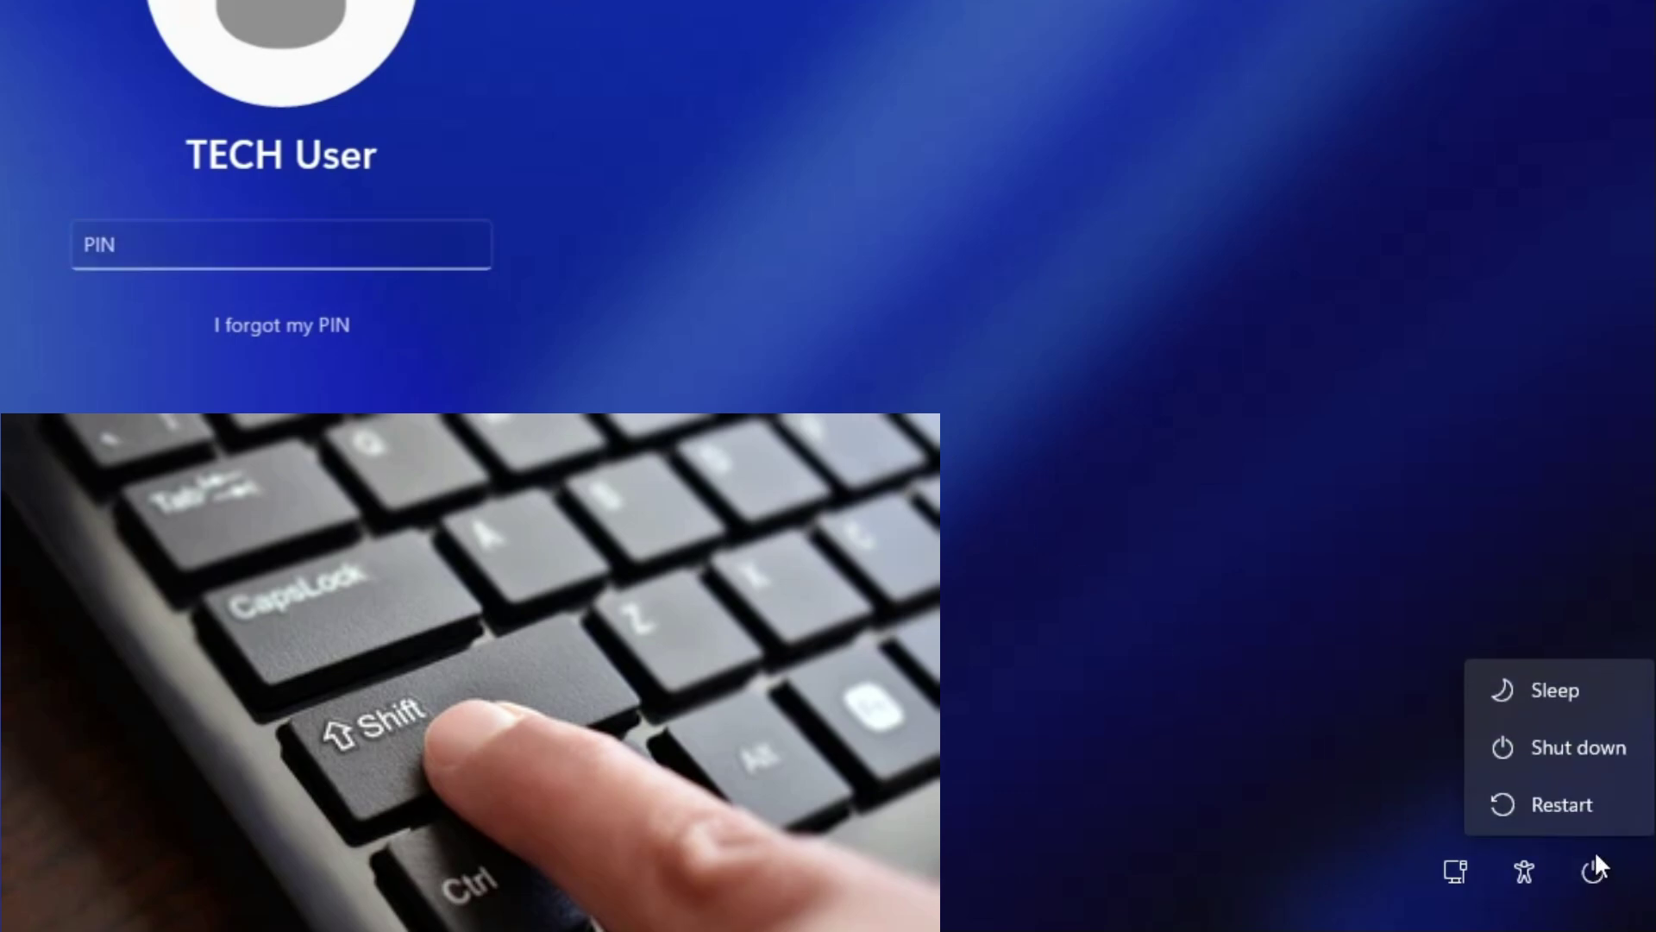
left_click(1575, 799, "shift")
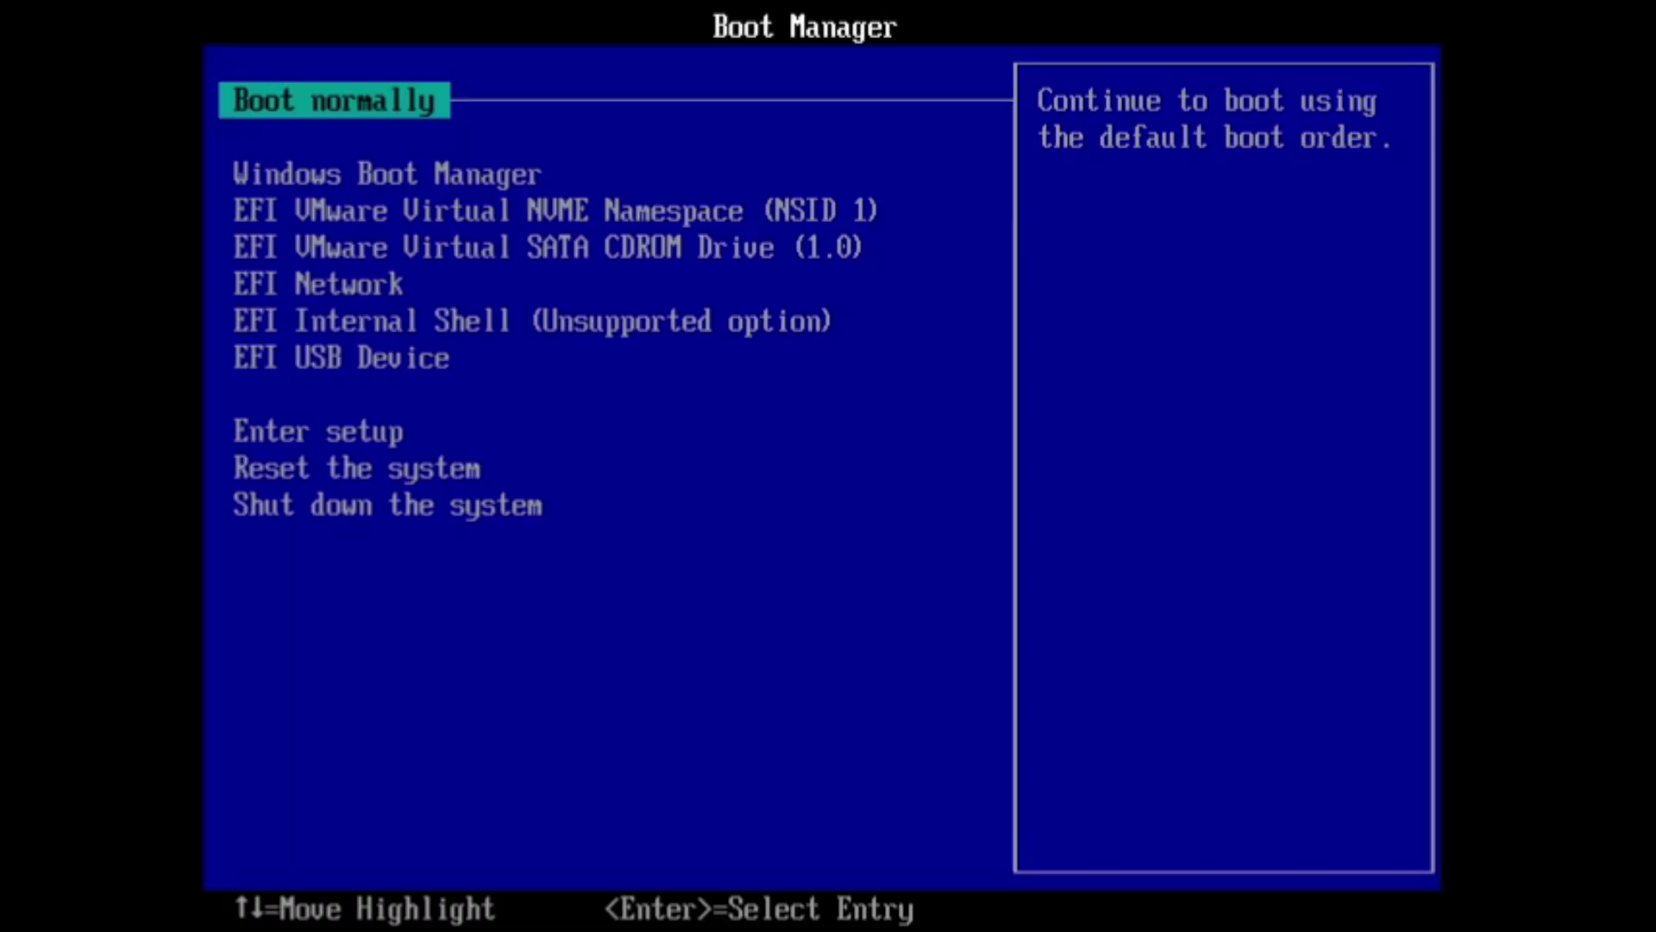
Boot from EFI USB Device, keep default language settings, and choose Repair your computer
key("Down")
key("Down")
key("Down")
key("Down")
key("Down")
key("Down")
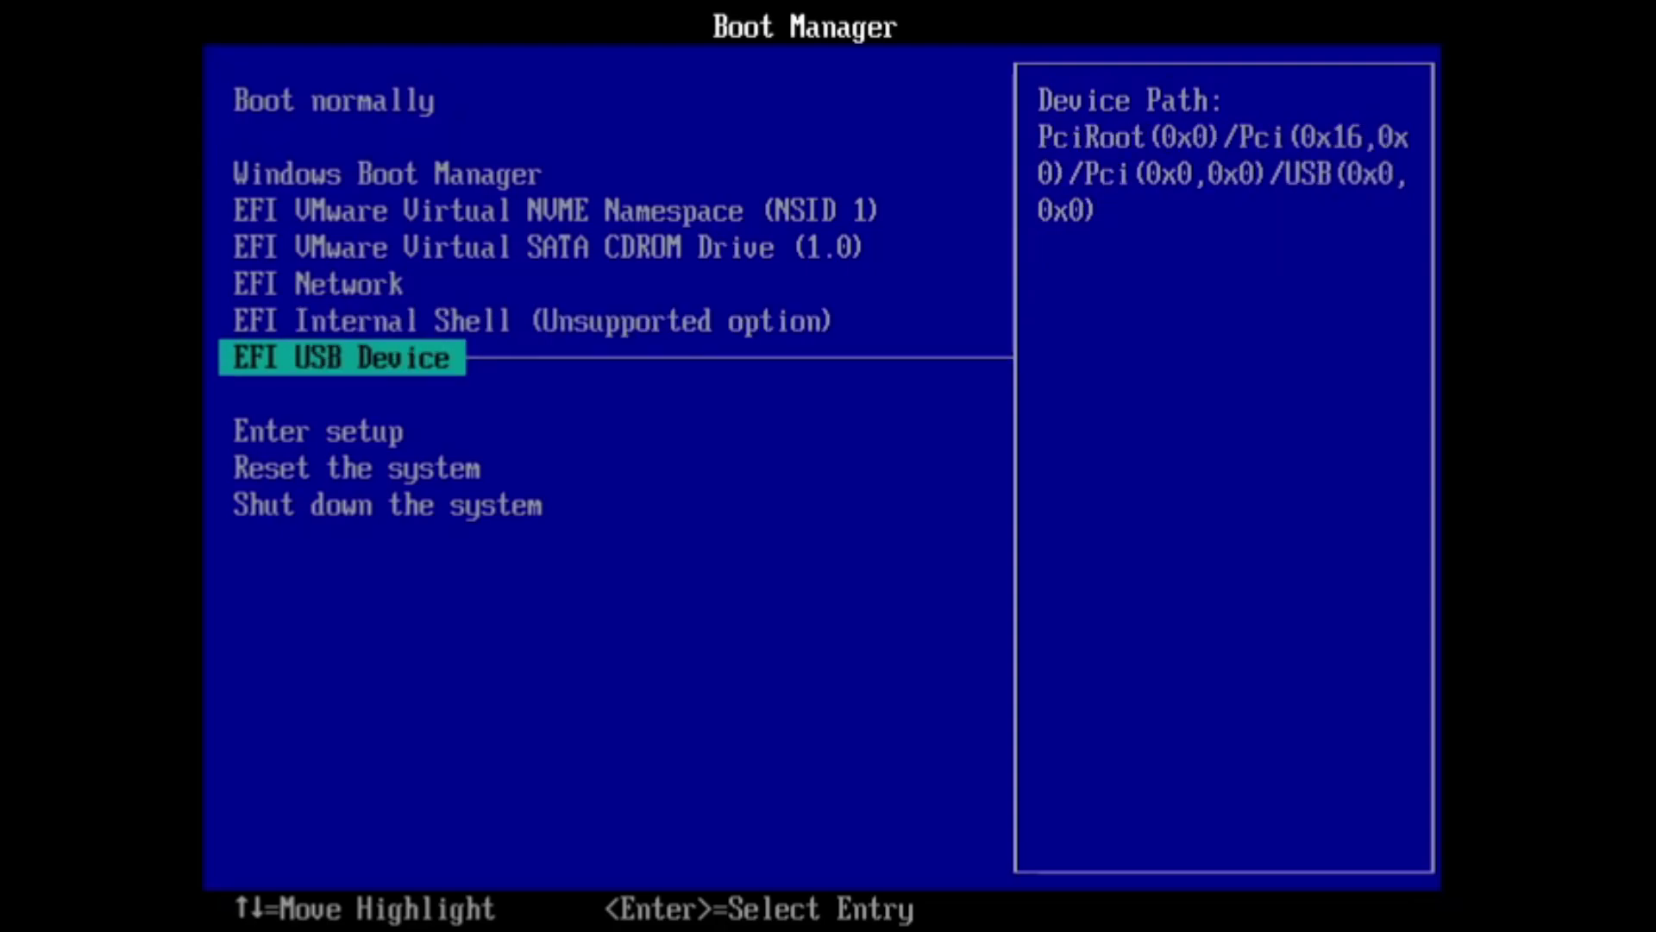
key("Return")
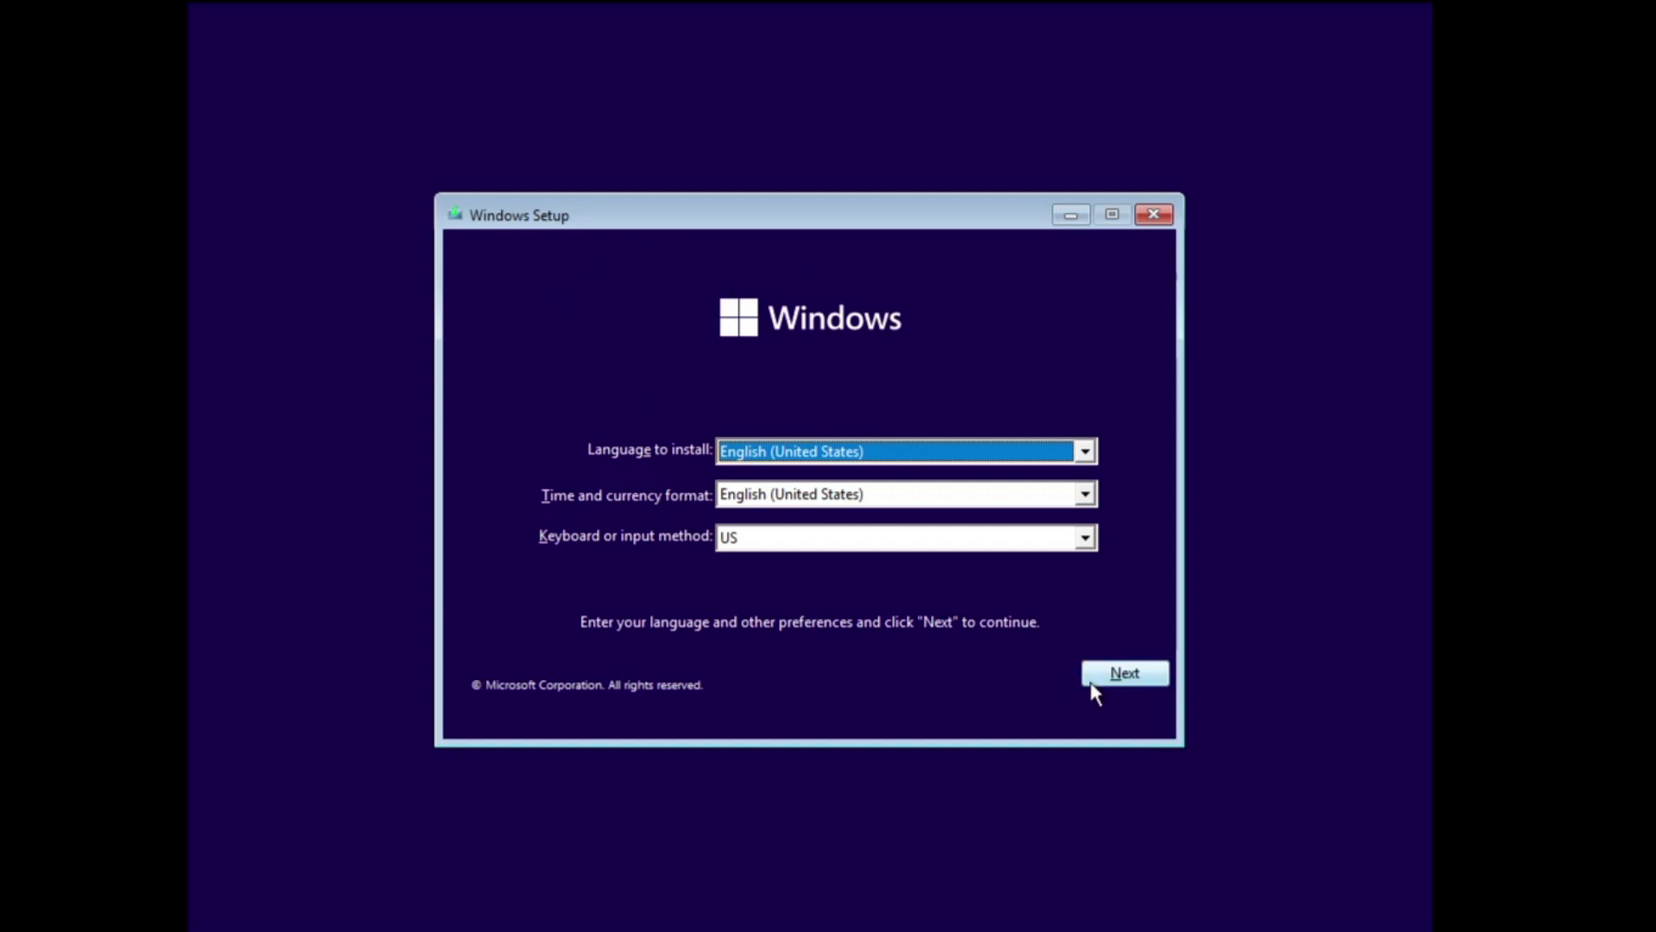
left_click(1113, 679)
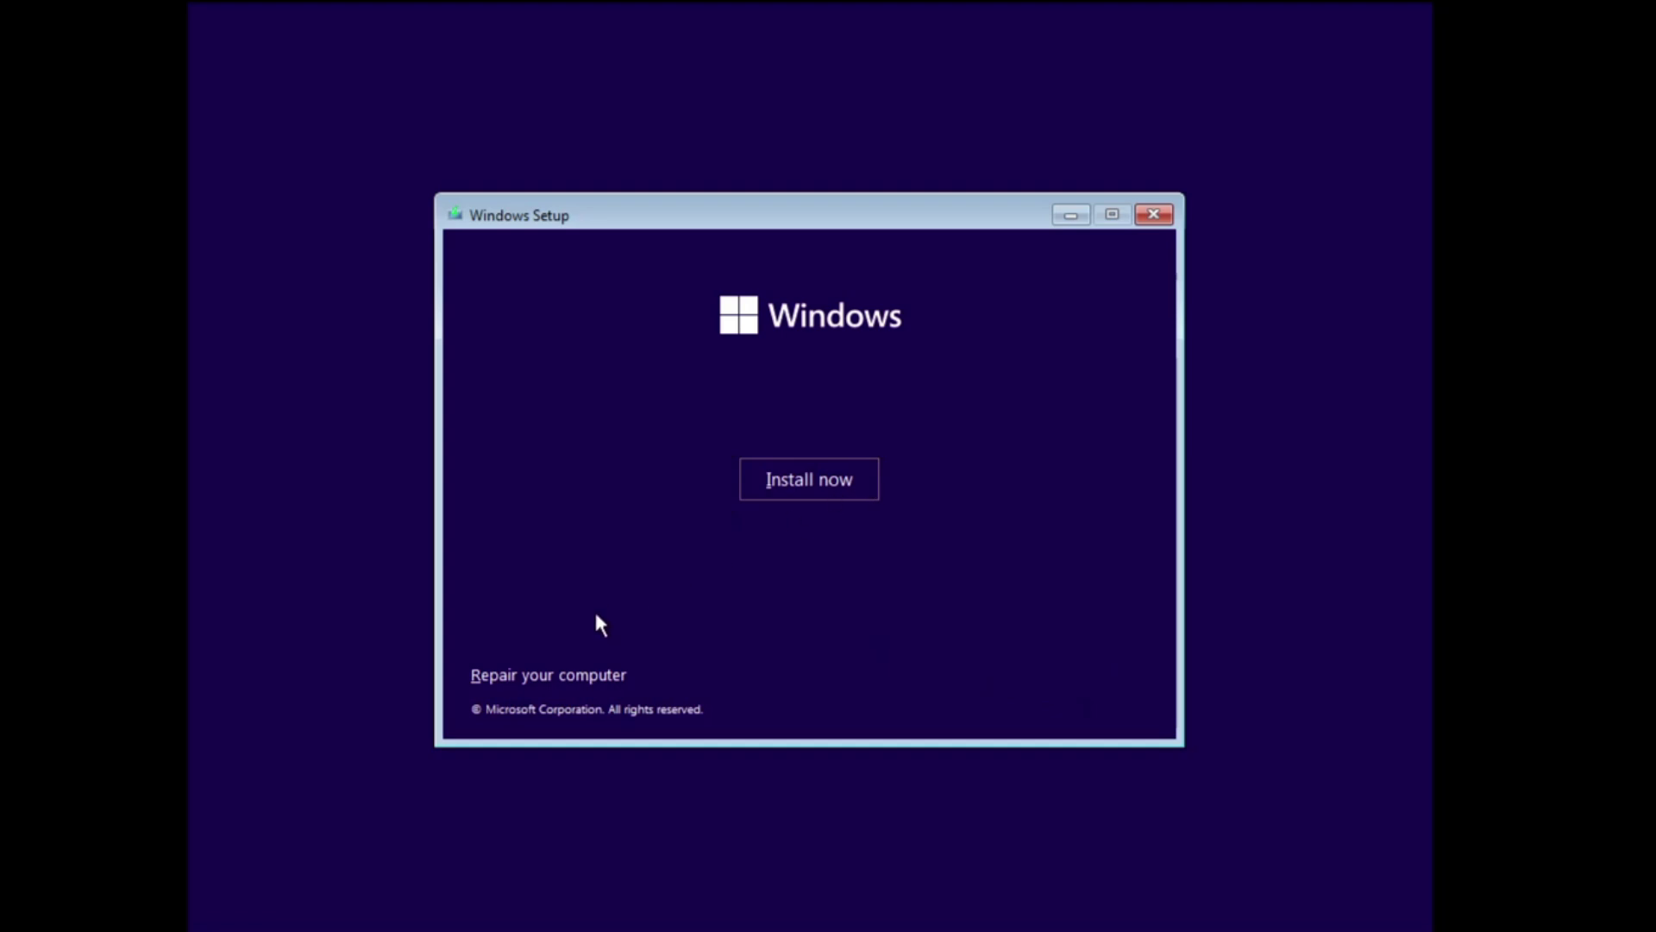
left_click(591, 682)
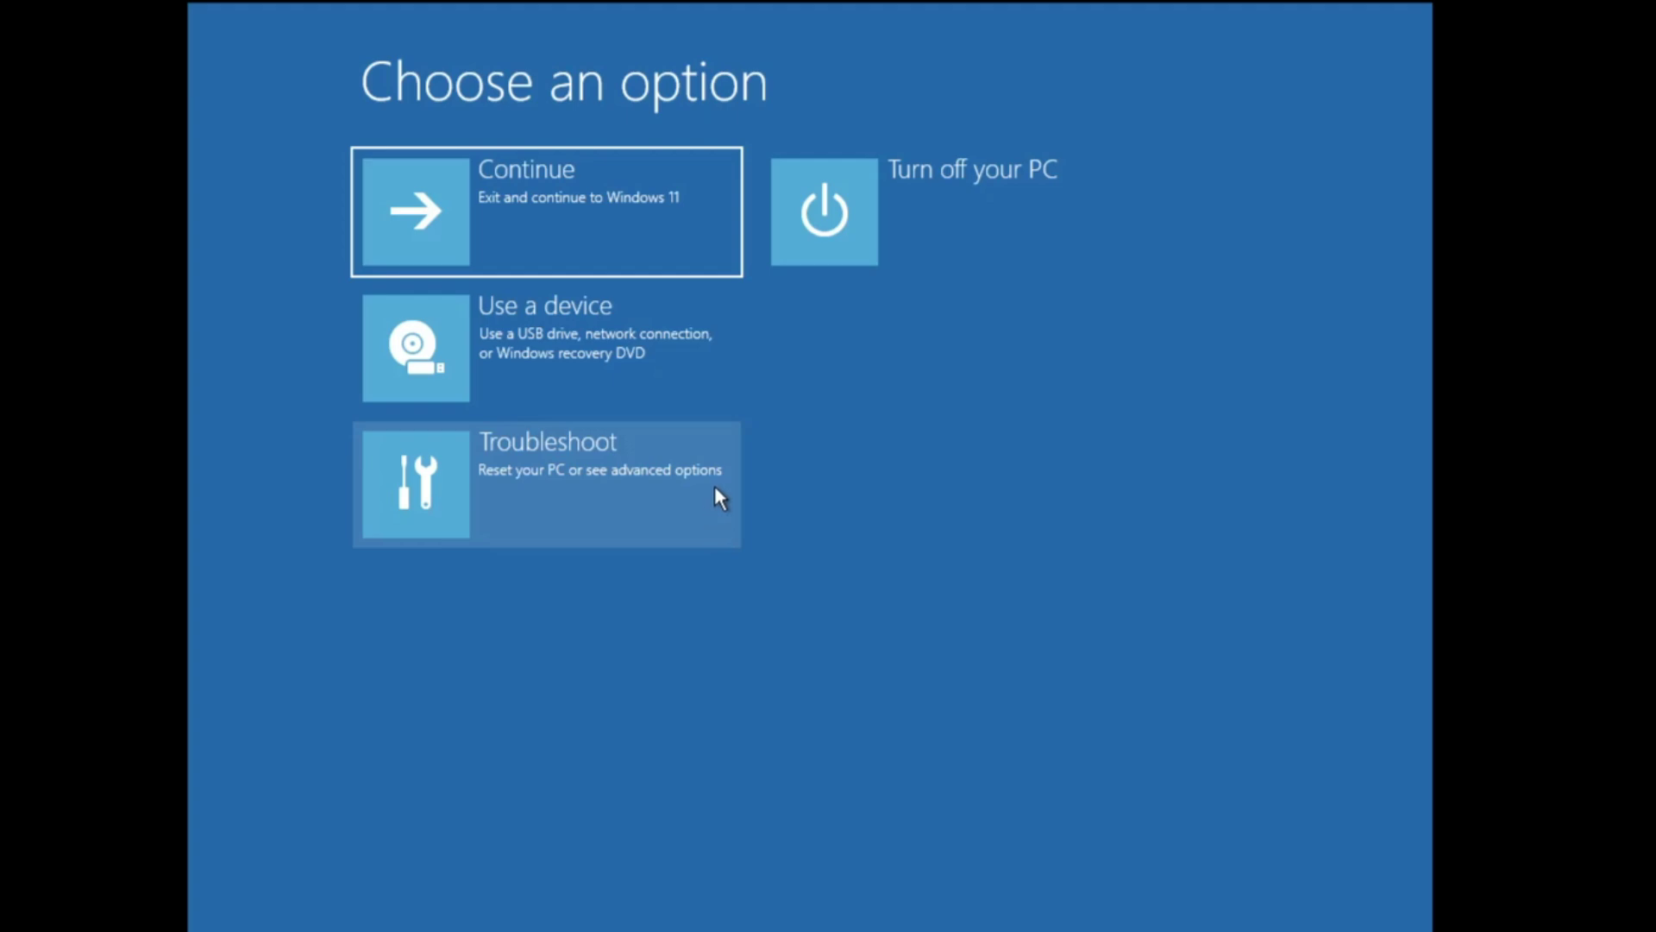
Choose Troubleshoot to reach the Advanced options tools like Startup Repair and System Restore
left_click(559, 478)
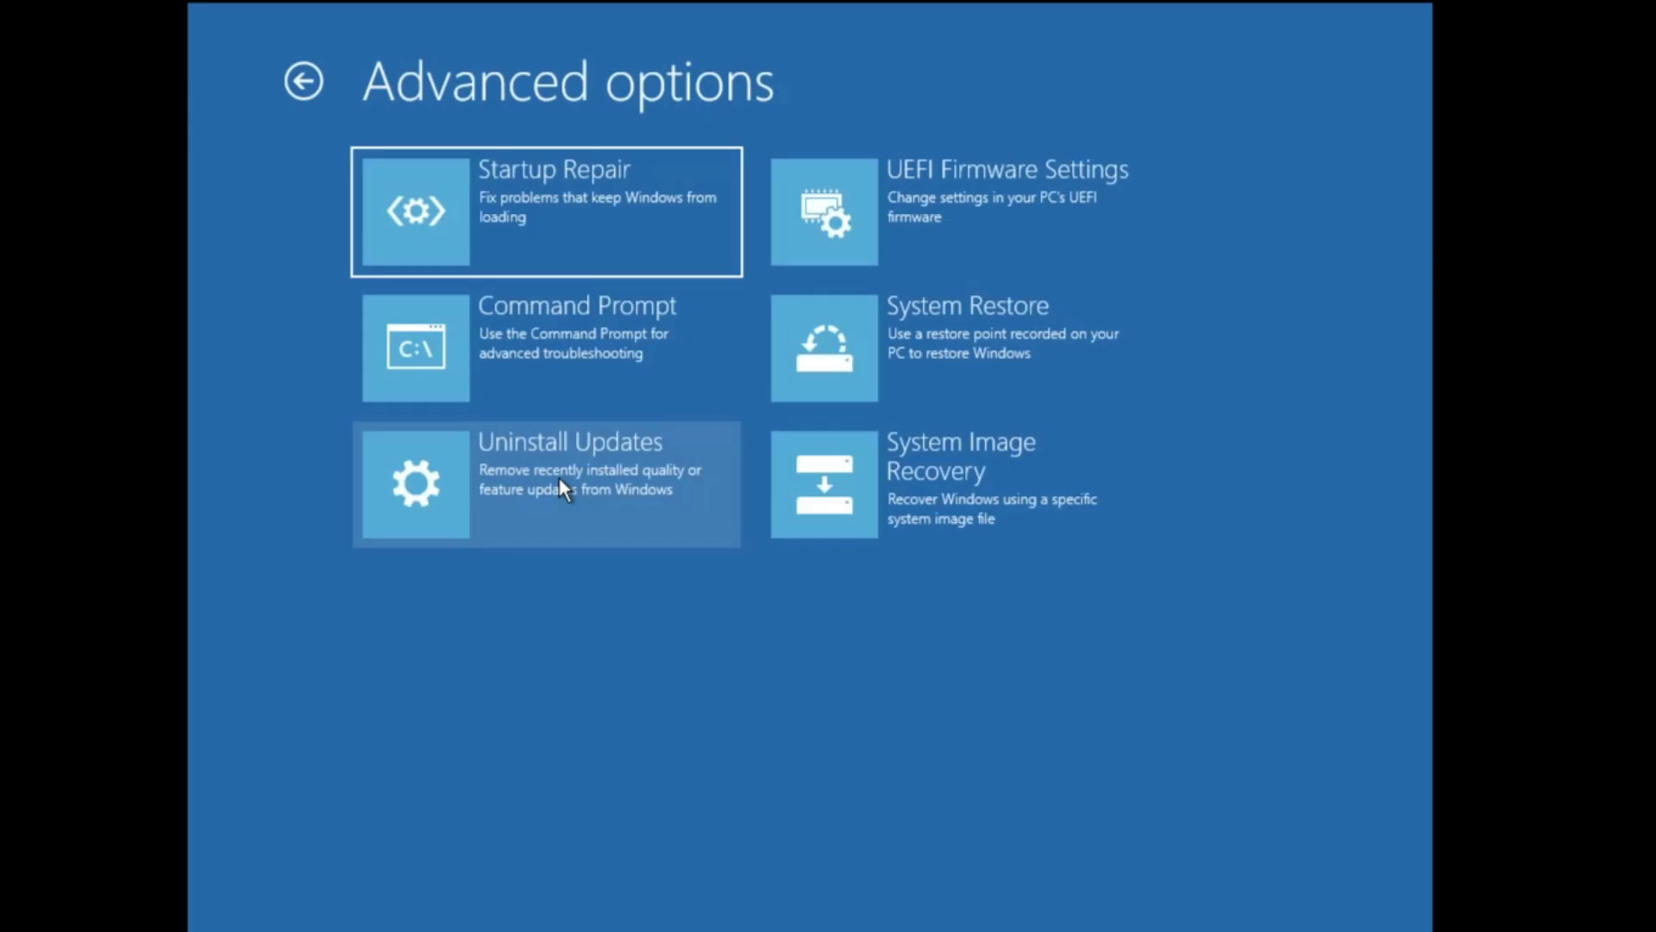